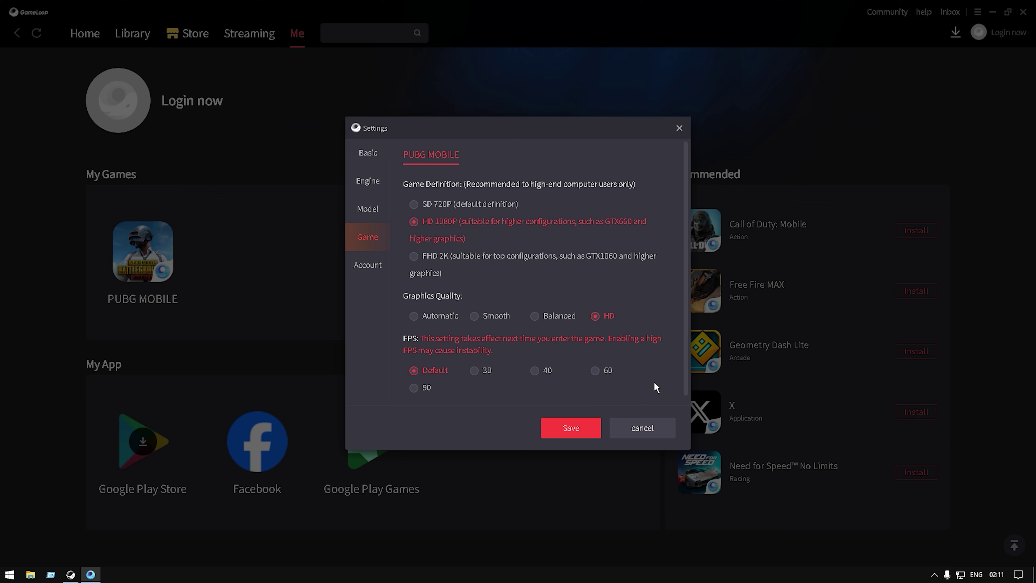
Step: Set PUBG MOBILE's game definition to SD 720P and its graphics quality to Smooth, and save the settings
left_click(597, 370)
left_click(414, 204)
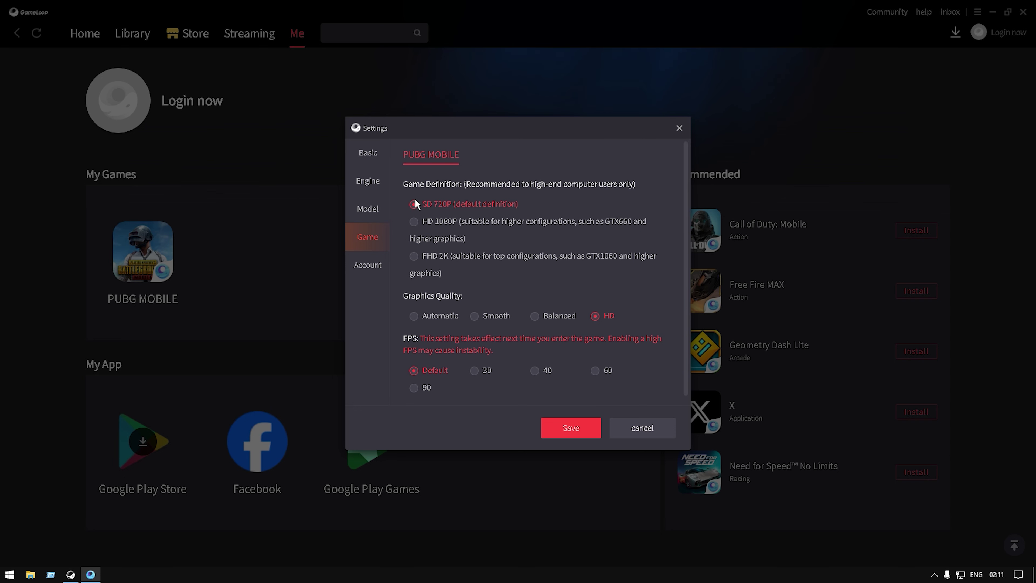
left_click(474, 317)
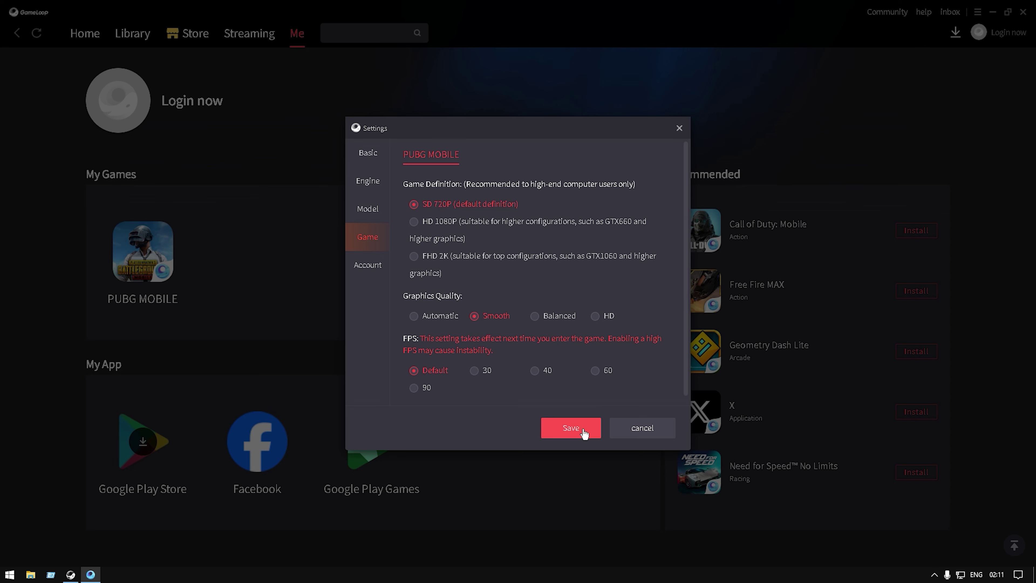
left_click(575, 429)
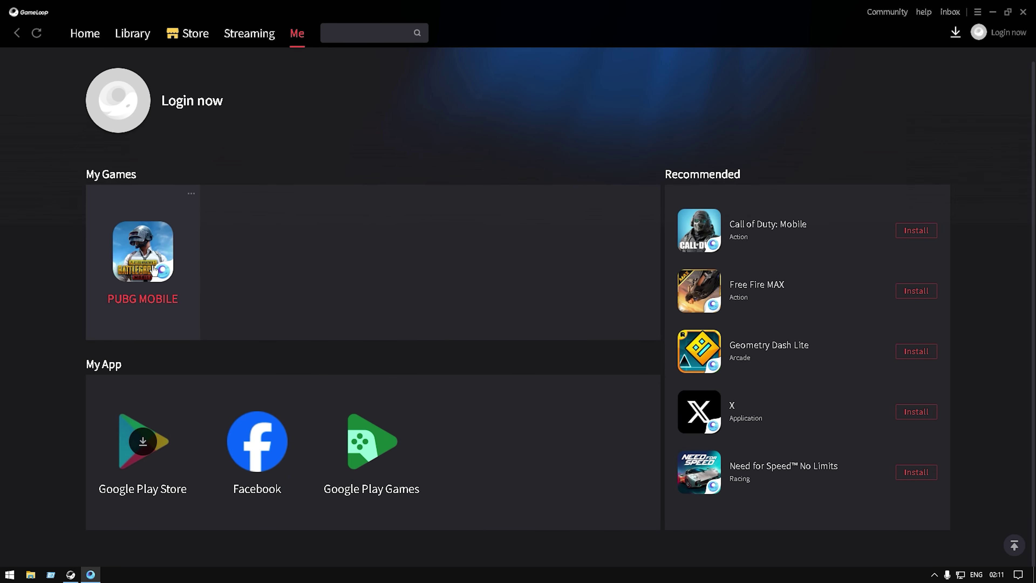
Step: Launch PUBG MOBILE, close the launcher window, and back out to the emulator's home screen in full screen
left_click(154, 270)
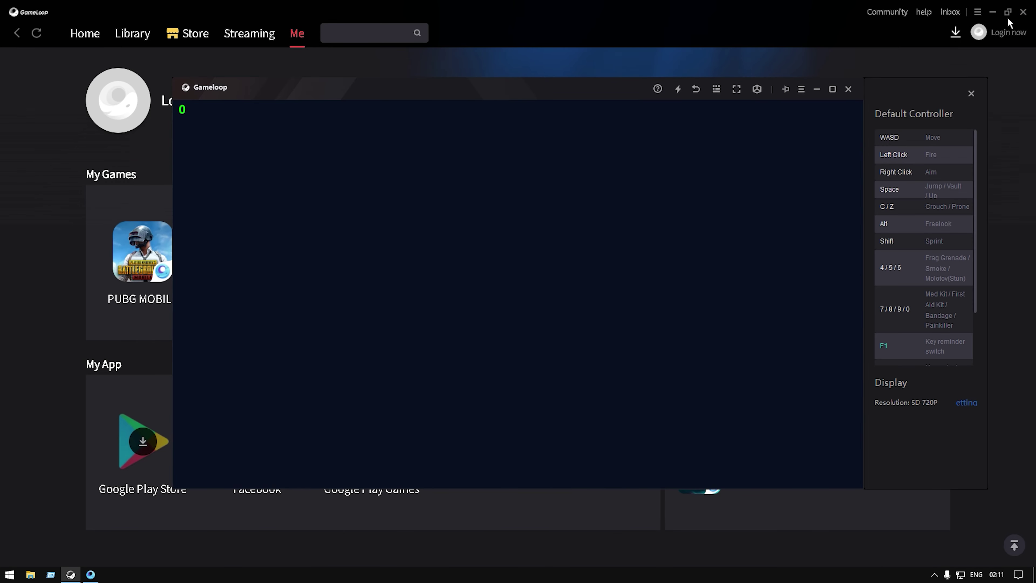
left_click(1022, 14)
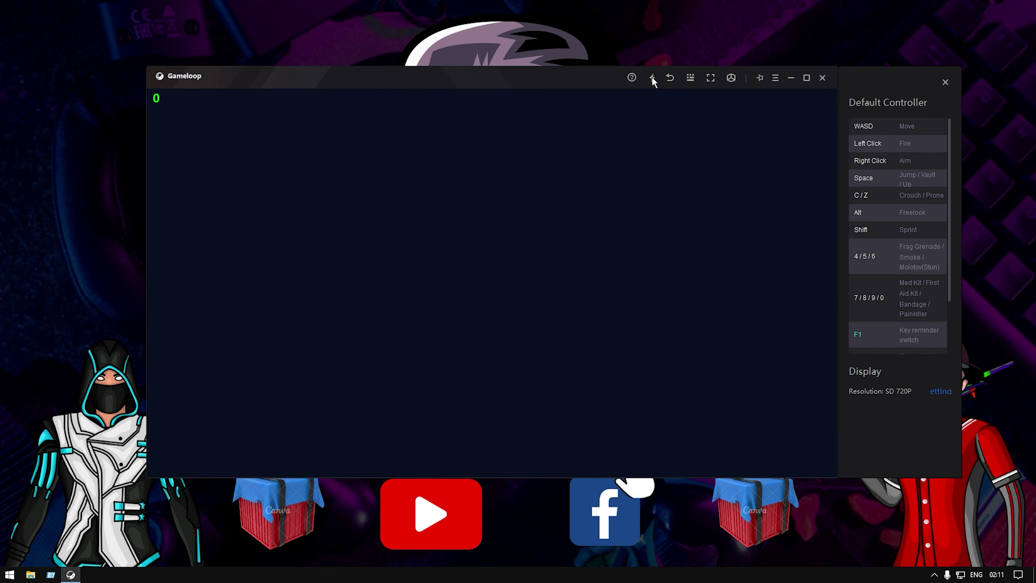
left_click(668, 79)
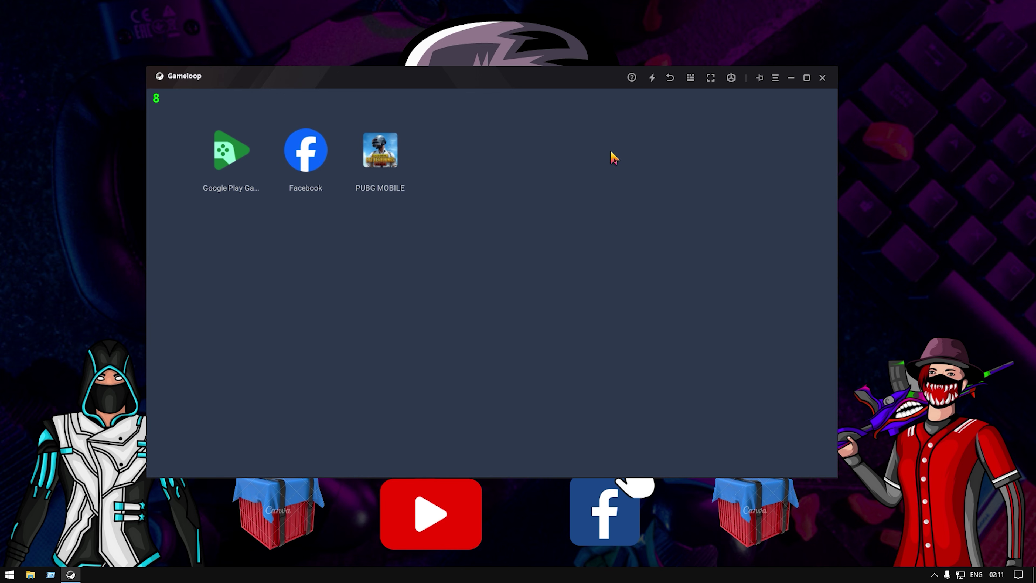
key("F11")
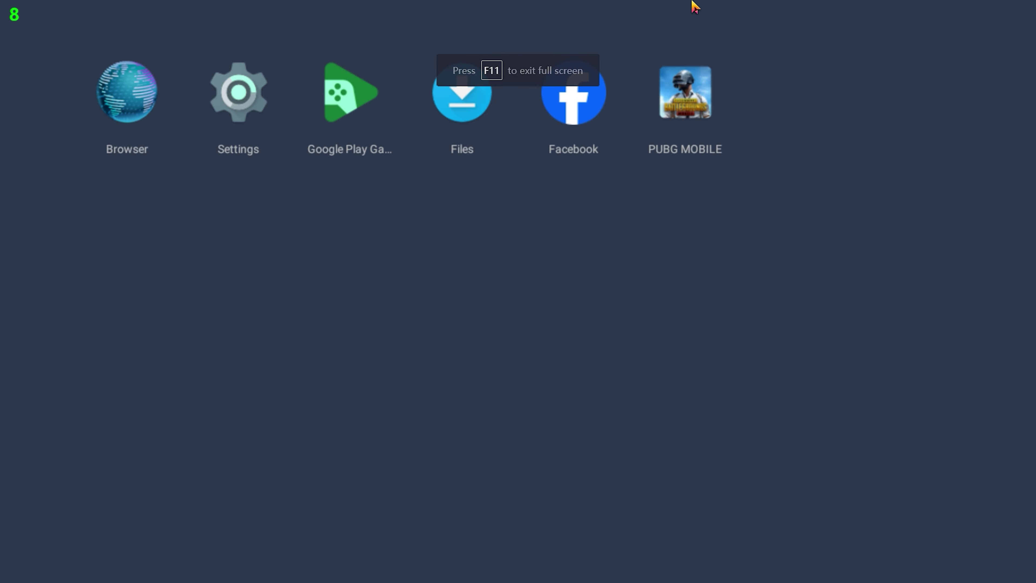
Step: Open the Android settings and activate developer mode through the build number in the tablet information
left_click_drag(693, 6, 761, 143)
left_click(748, 35)
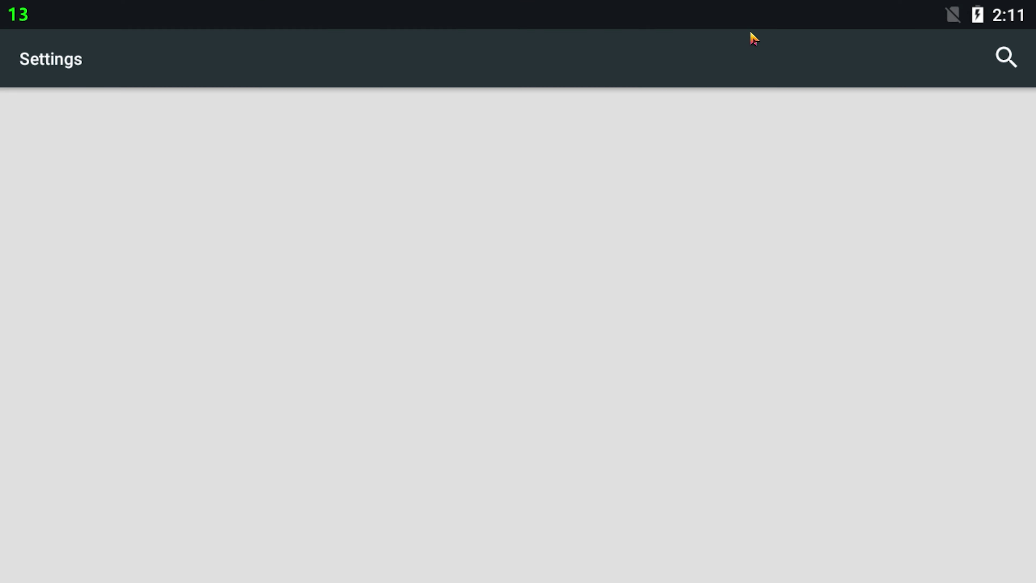
scroll(571, 184, "down", 10)
scroll(391, 280, "down", 10)
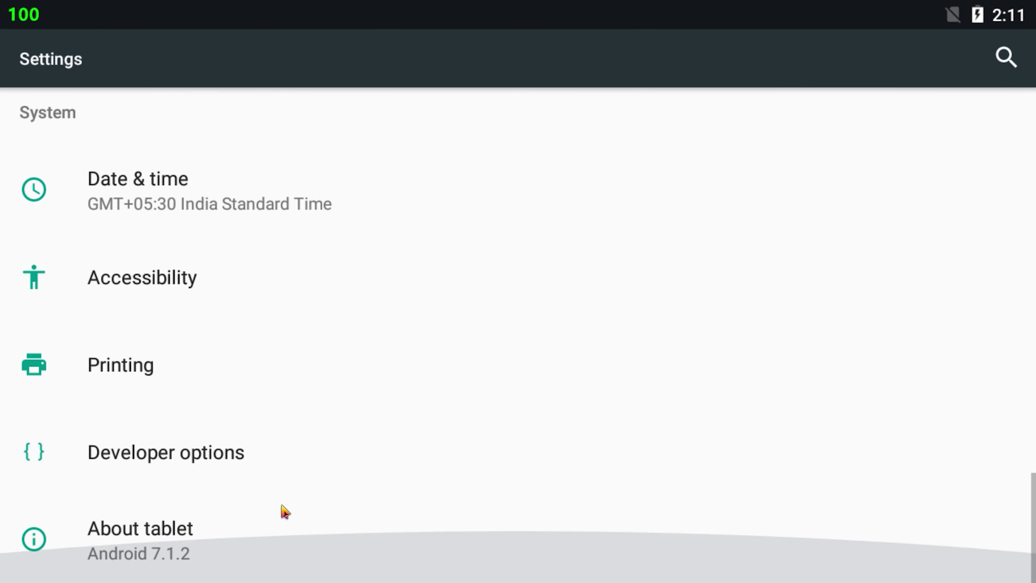
left_click(218, 536)
scroll(356, 275, "down", 5)
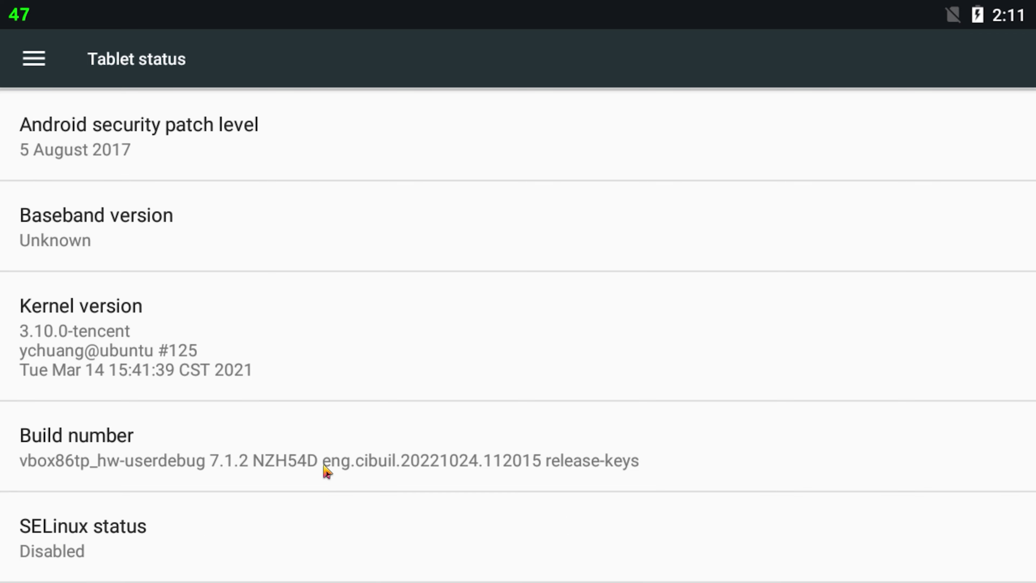
left_click(336, 466)
left_click(336, 466)
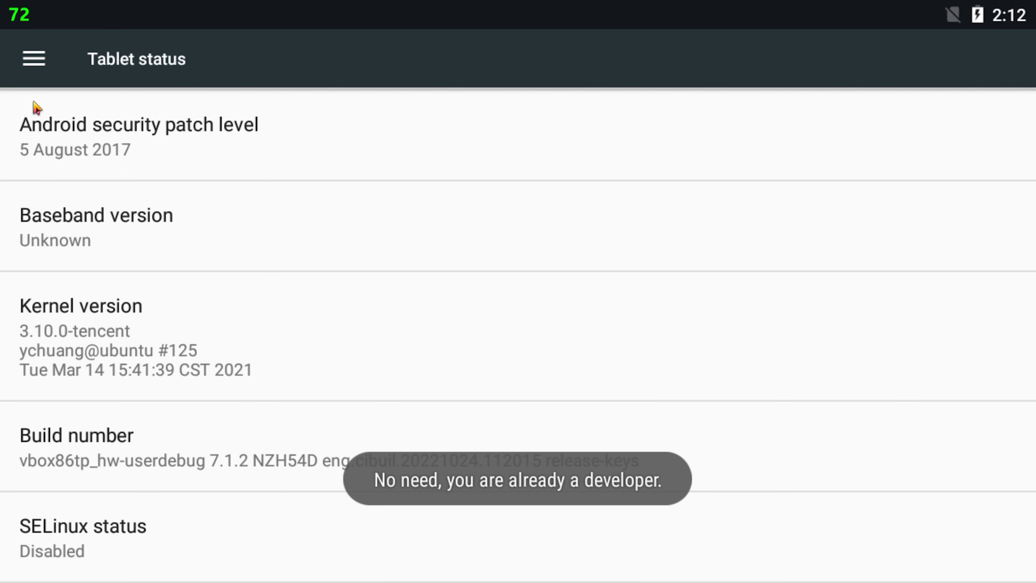
Step: Open Developer options and set the window animation scale to Animation off
left_click(36, 67)
scroll(183, 471, "down", 5)
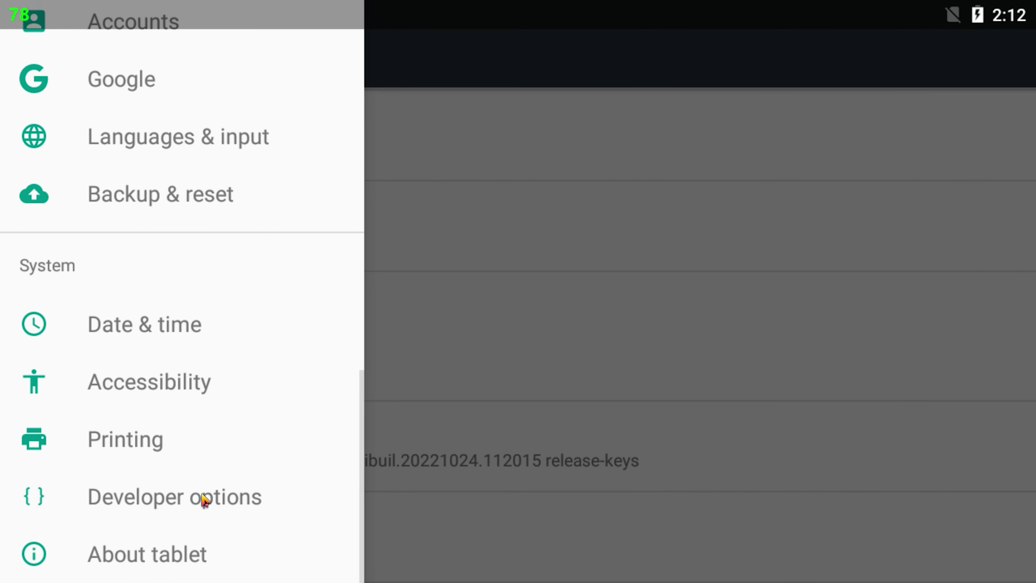
left_click(220, 498)
scroll(324, 453, "down", 15)
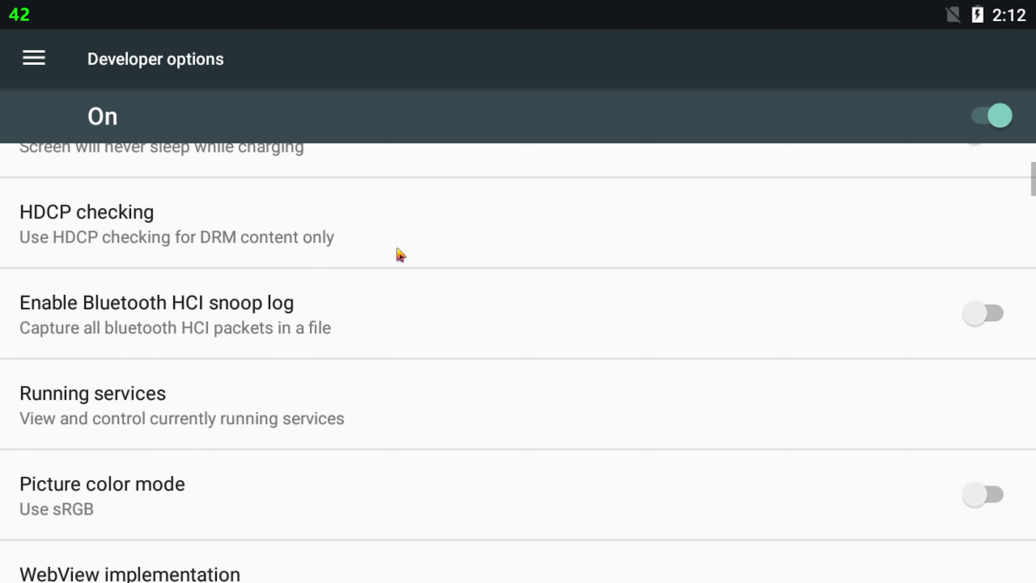
scroll(327, 313, "down", 20)
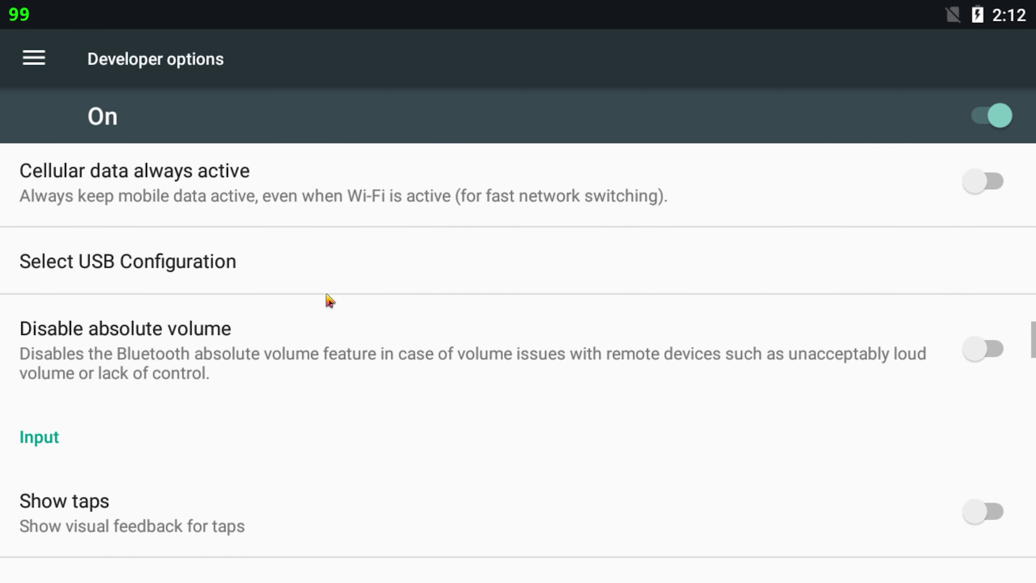
scroll(353, 414, "down", 5)
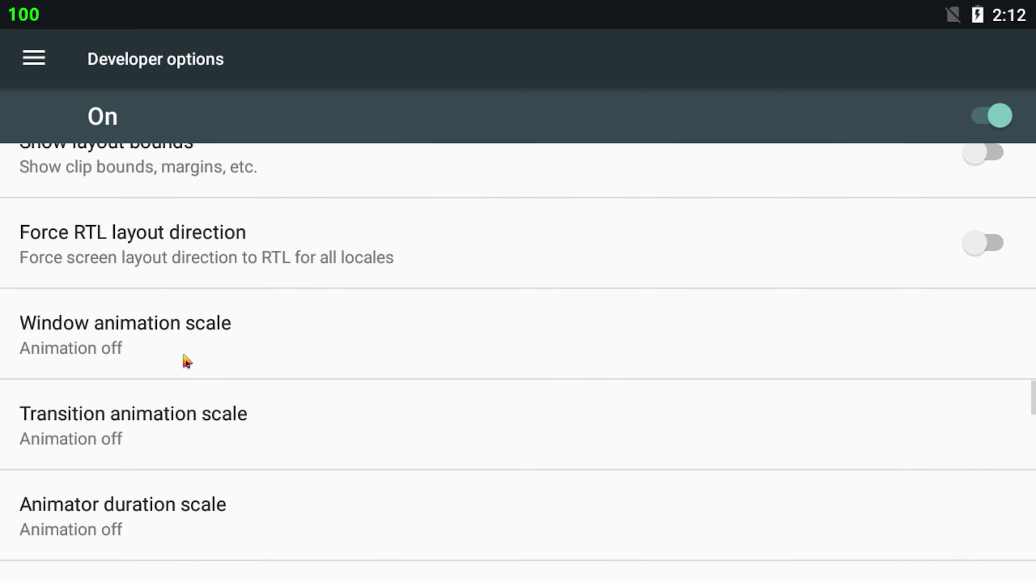
left_click(201, 352)
left_click(330, 159)
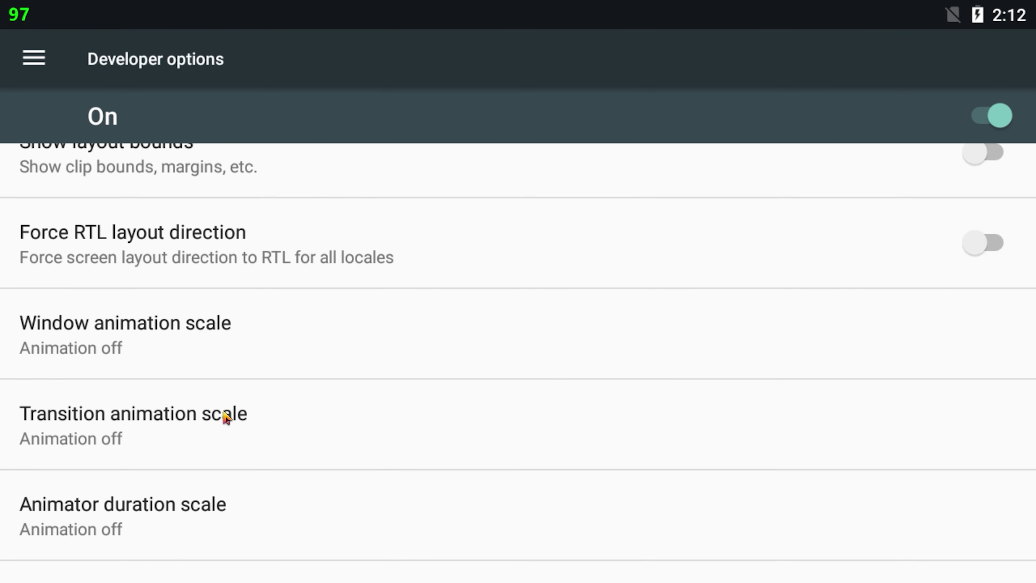
Step: Set the transition animation scale and the animator duration scale to Animation off
left_click(224, 420)
left_click(356, 151)
scroll(363, 319, "down", 2)
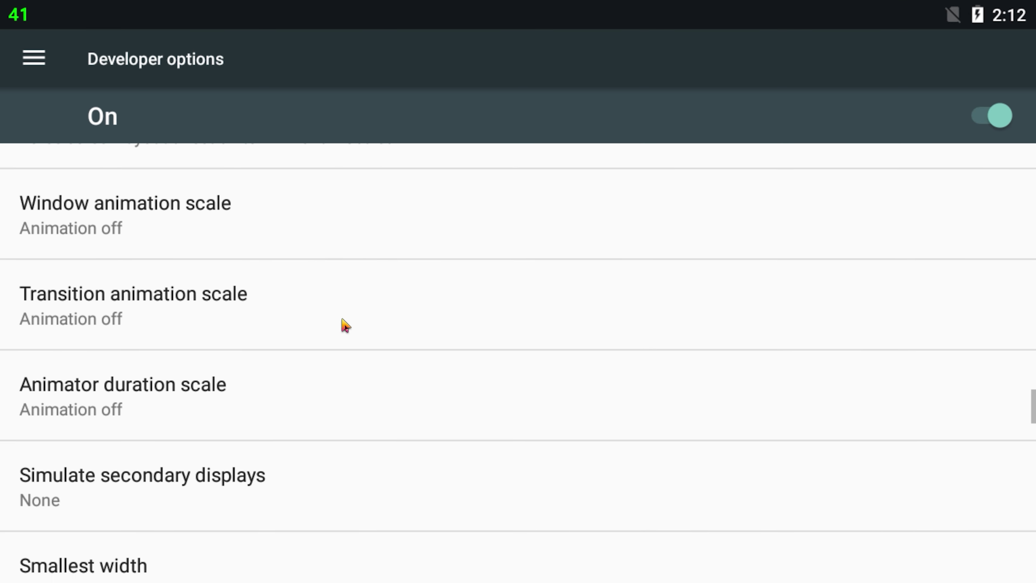
left_click(220, 395)
left_click(356, 163)
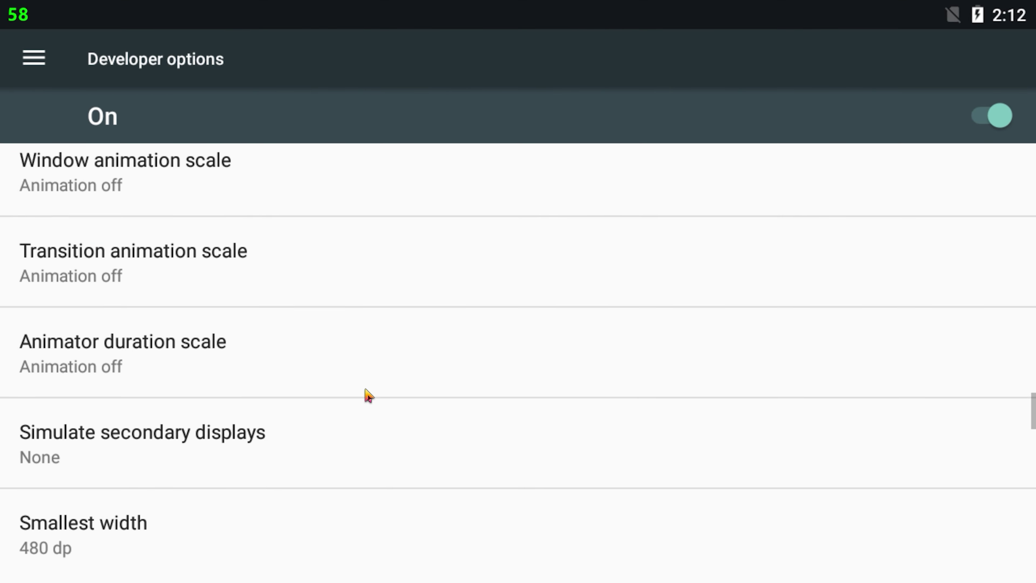
Step: Turn on Force GPU rendering, Force 4x MSAA and Disable HW overlays in Developer options
scroll(366, 395, "down", 7)
left_click(339, 400)
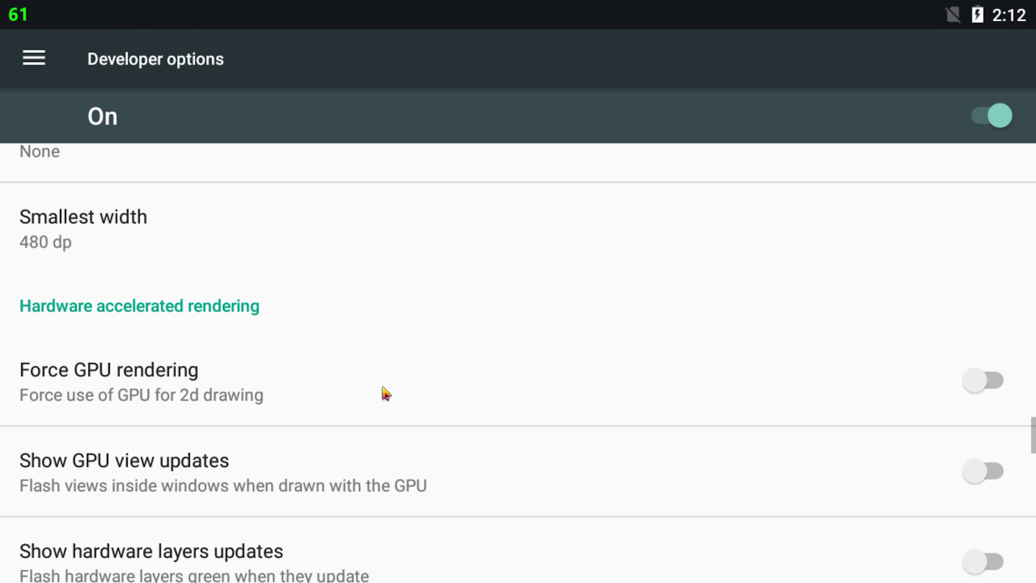
left_click(628, 397)
scroll(500, 490, "down", 7)
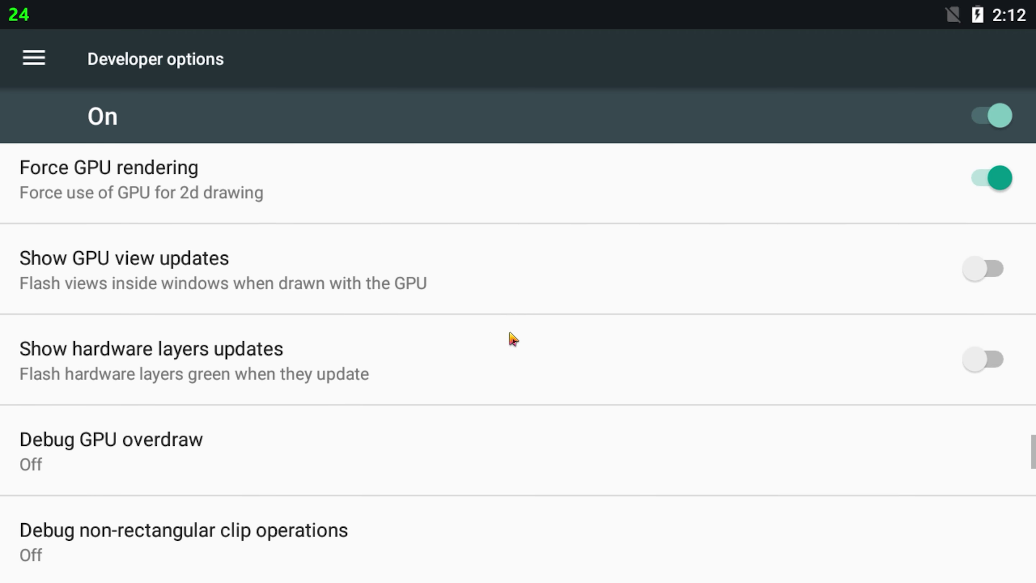
left_click(412, 446)
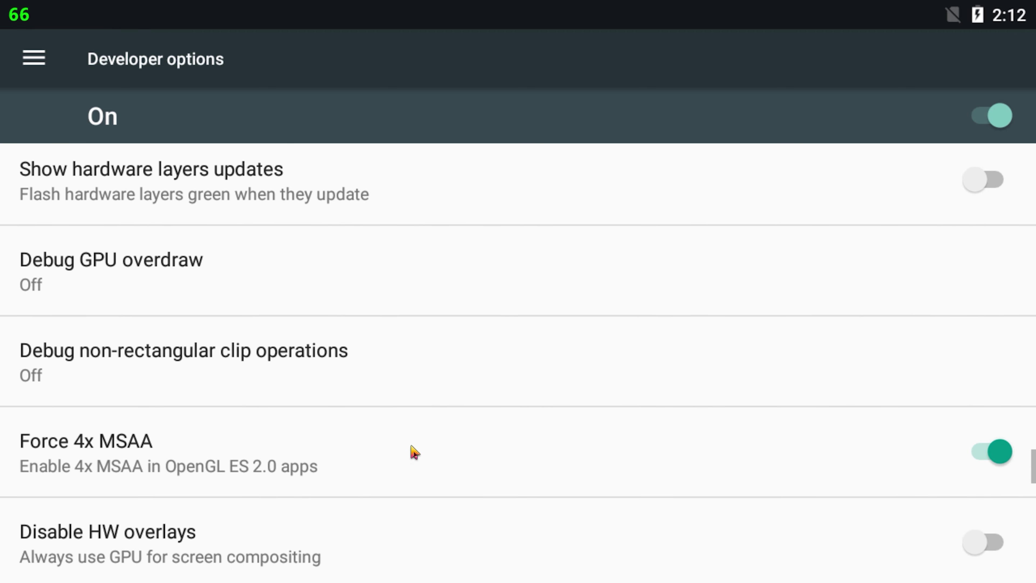
scroll(408, 453, "down", 3)
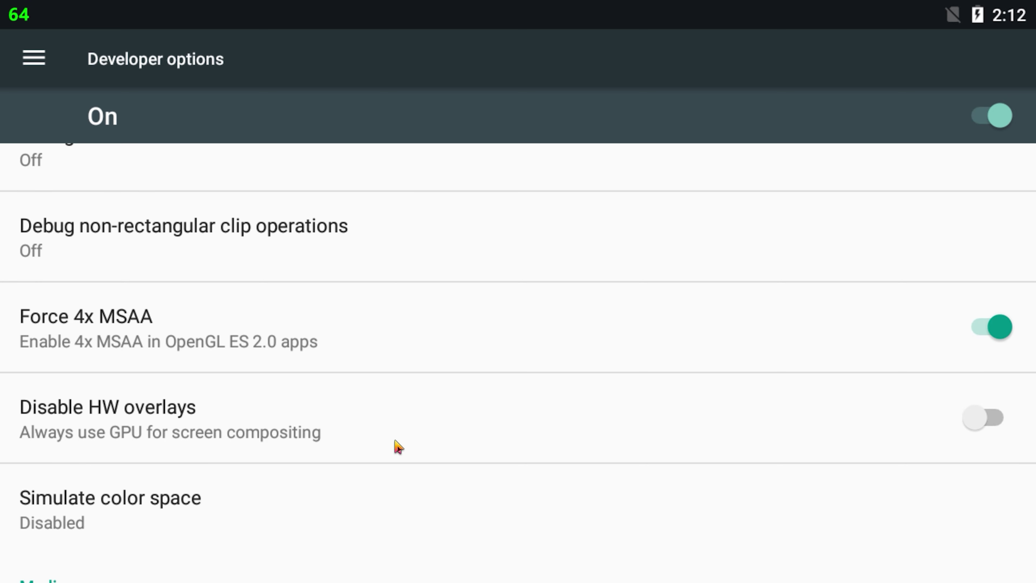
left_click(422, 443)
Step: Exit full screen, maximize the emulator window, and return from Developer options to the Android home screen
scroll(449, 408, "down", 9)
scroll(469, 332, "down", 16)
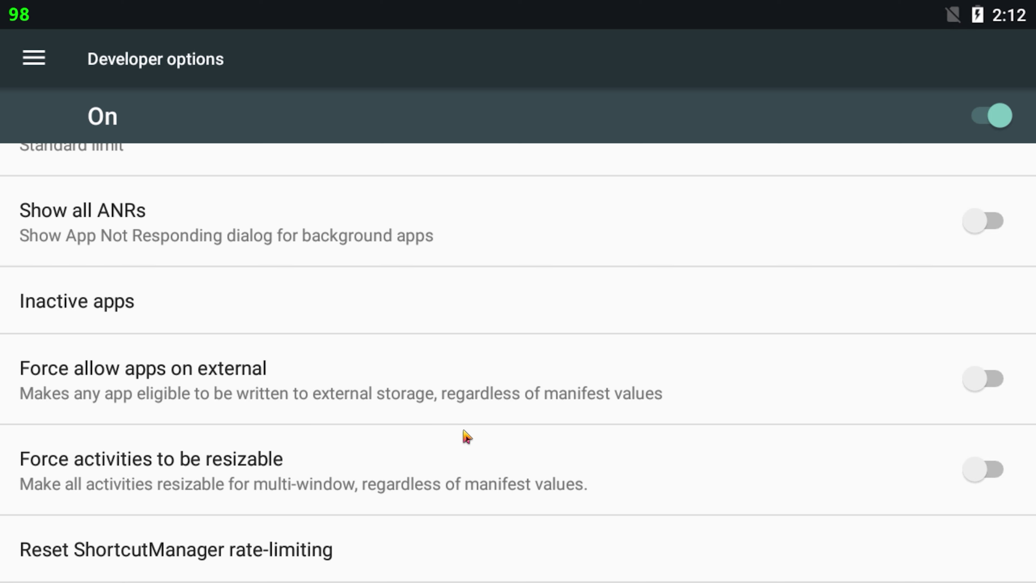
key("F11")
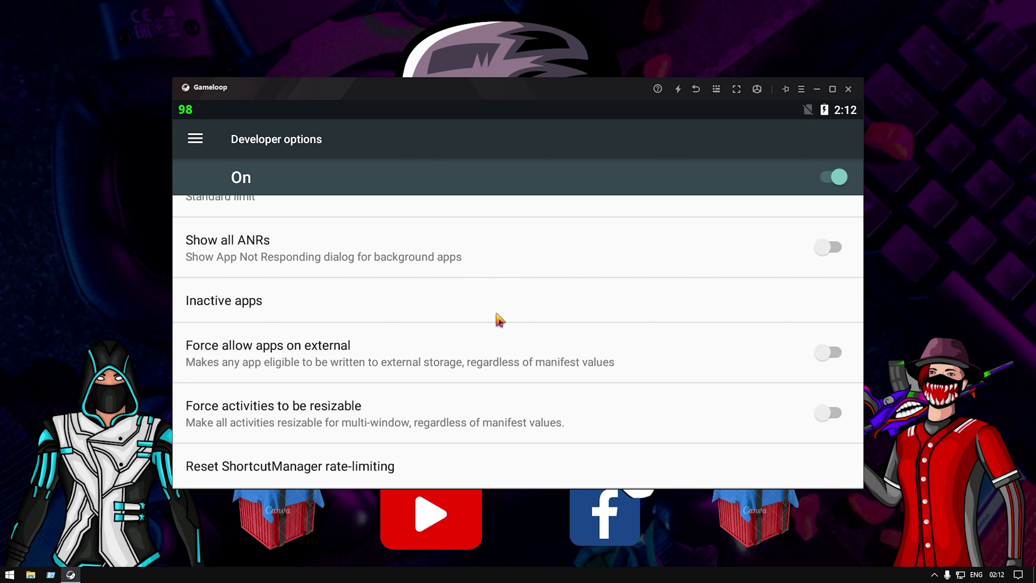
left_click(700, 93)
left_click(831, 89)
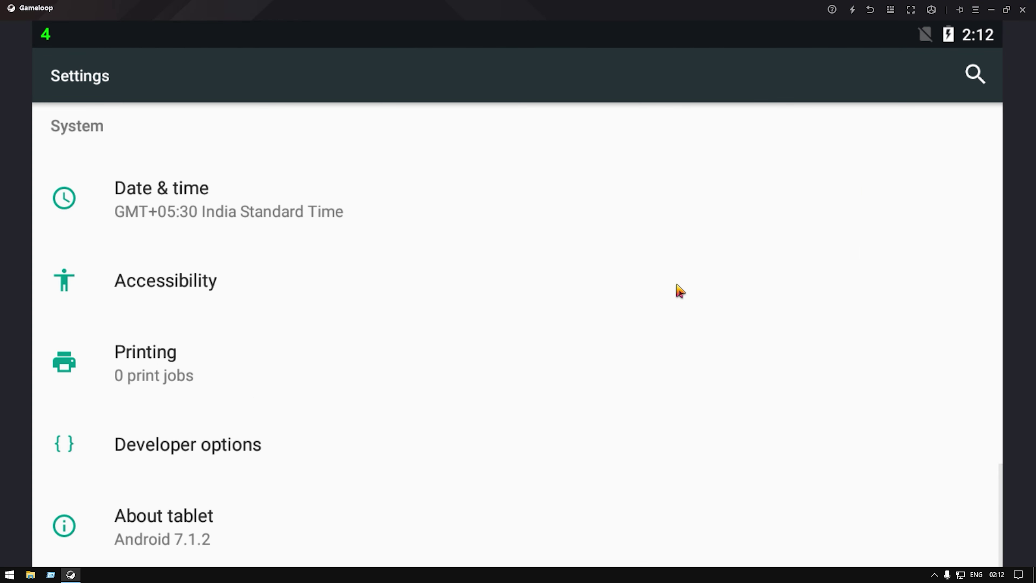
left_click(677, 289)
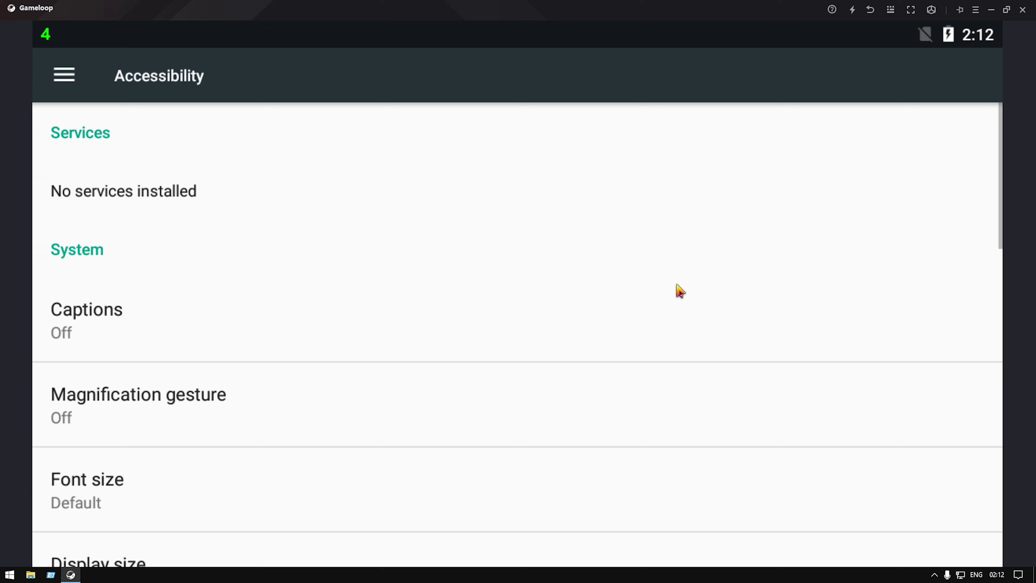
left_click(871, 10)
left_click(872, 10)
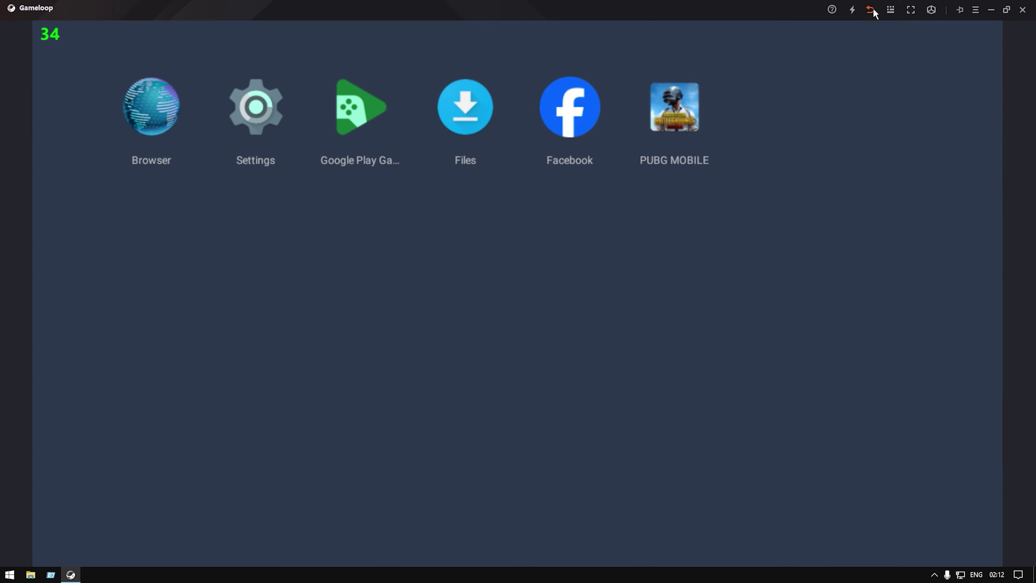
Step: Reopen the Android settings from the home screen and show them in full screen
left_click(255, 118)
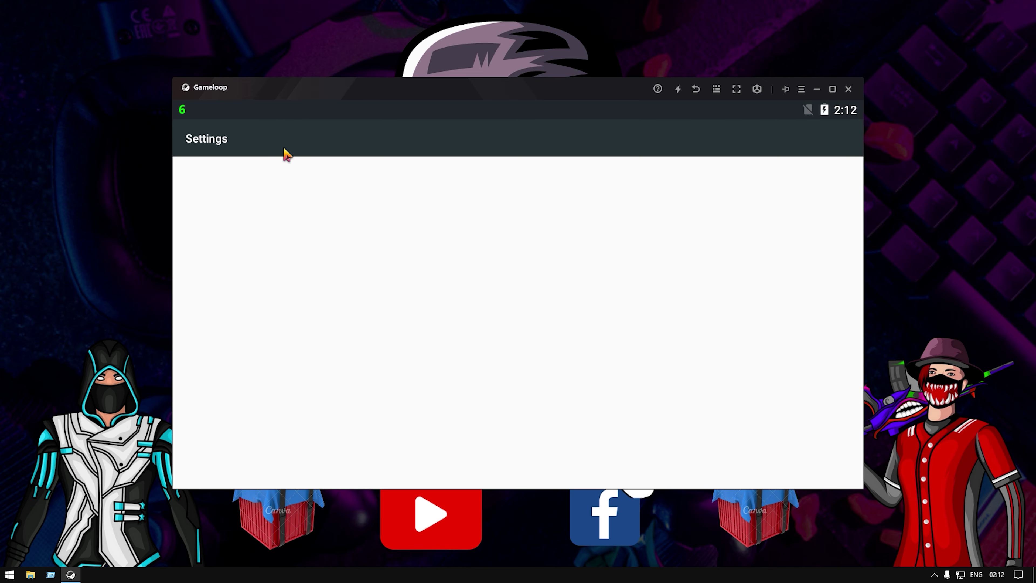
key("F11")
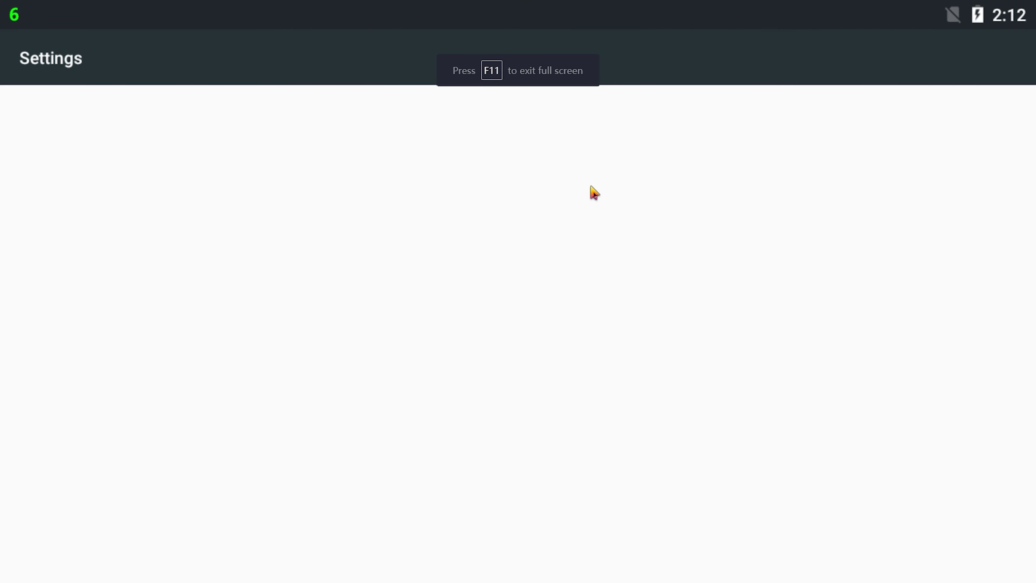
key("F11")
left_click(665, 171)
key("F11")
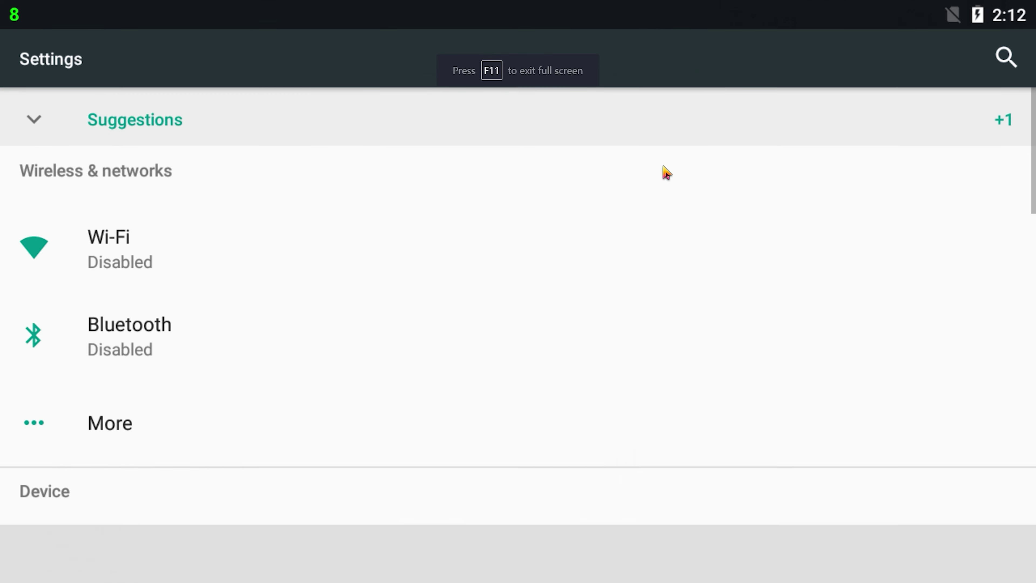
Step: Examine the Wi-Fi page and its advanced configuration, and leave full screen
left_click(32, 116)
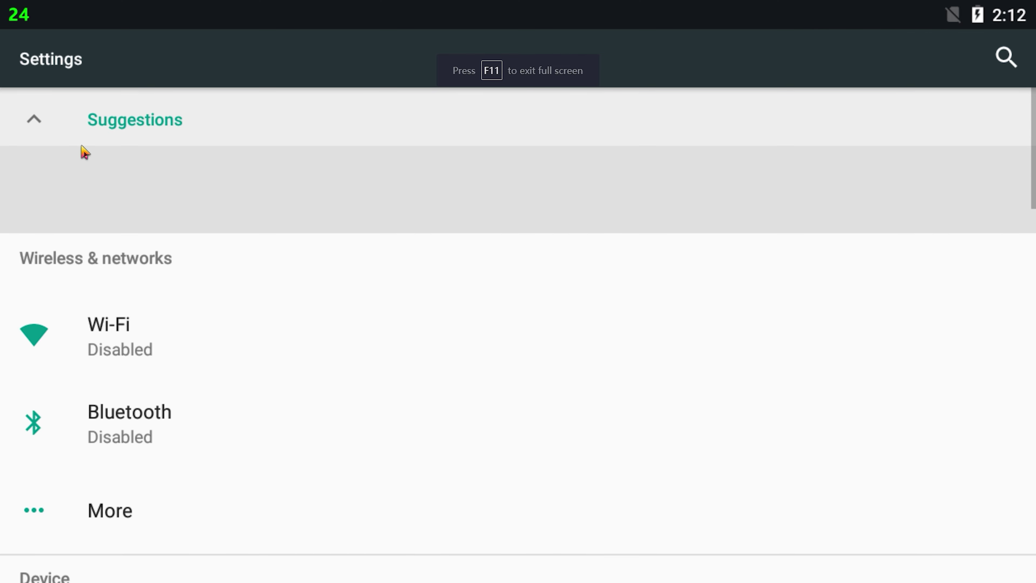
left_click(228, 333)
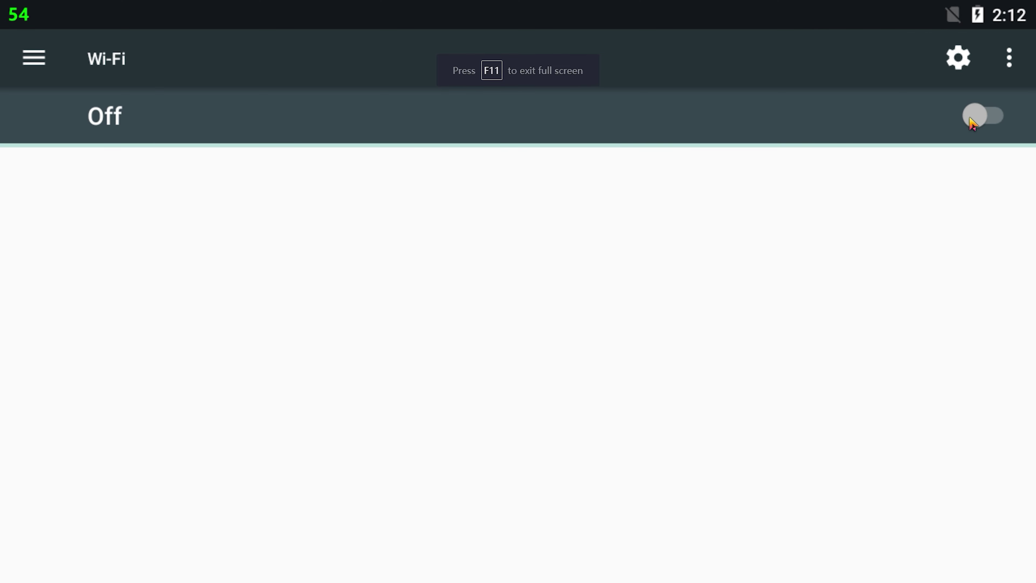
left_click(969, 64)
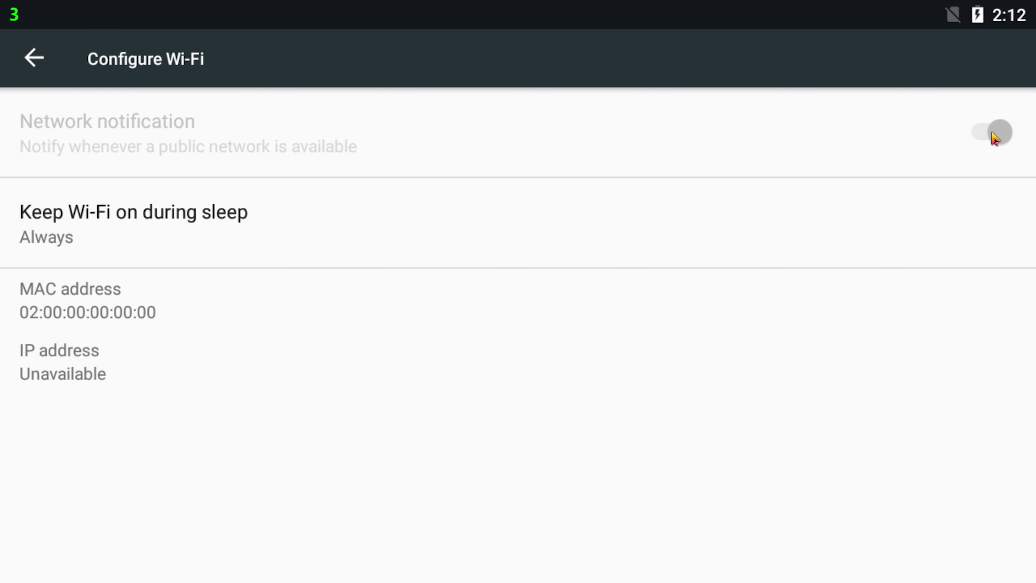
left_click(36, 61)
left_click(35, 61)
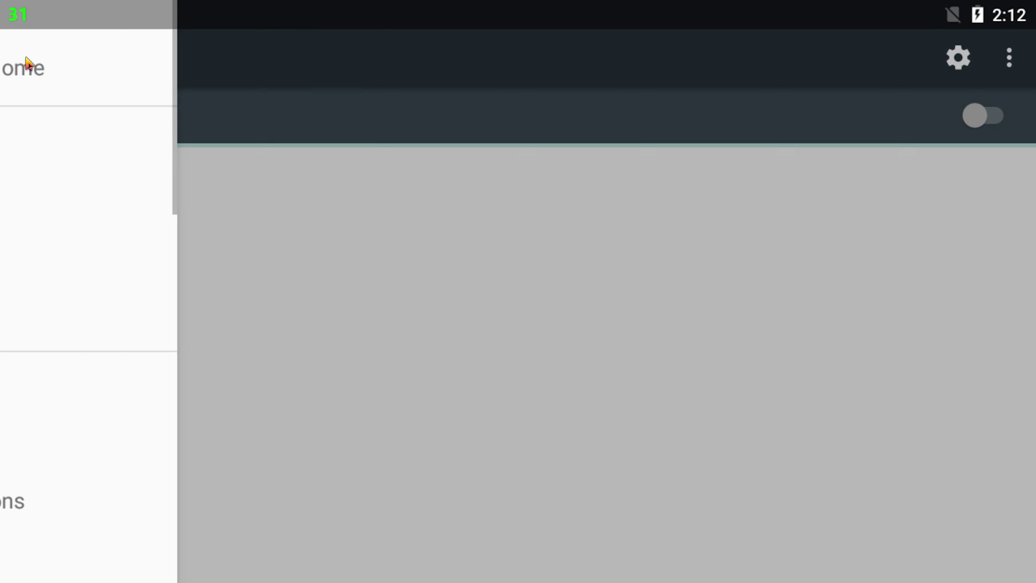
left_click(679, 115)
left_click(757, 8)
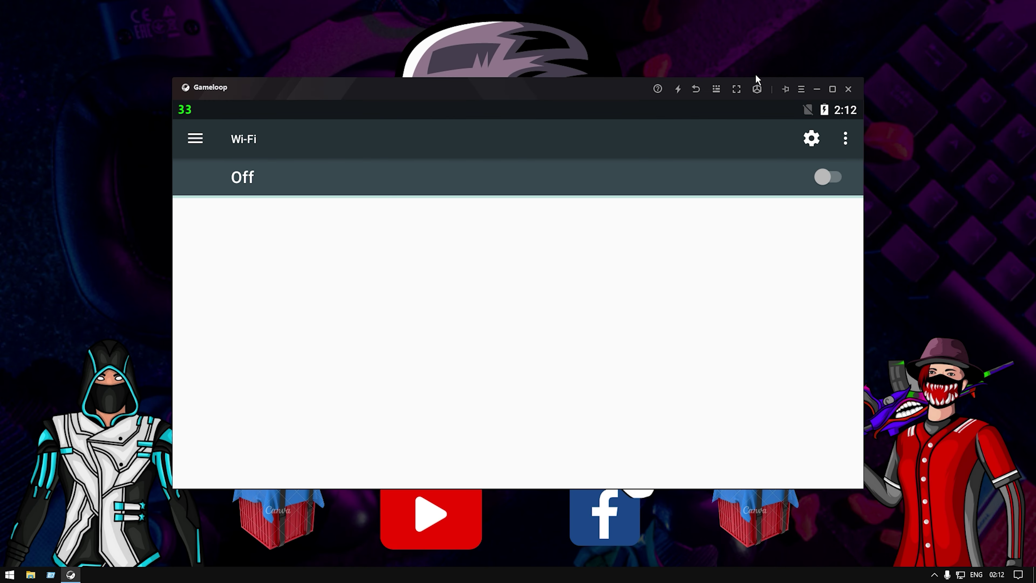
Step: Try to turn on Bluetooth from its settings page, dismiss the crash dialog, and reopen the Android settings
left_click(697, 90)
left_click(354, 374)
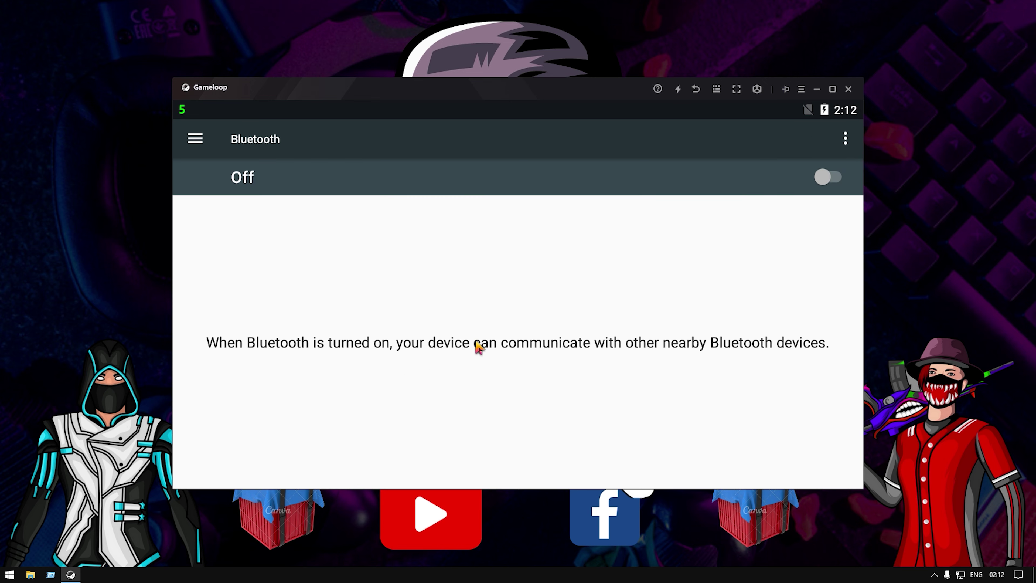
left_click(828, 177)
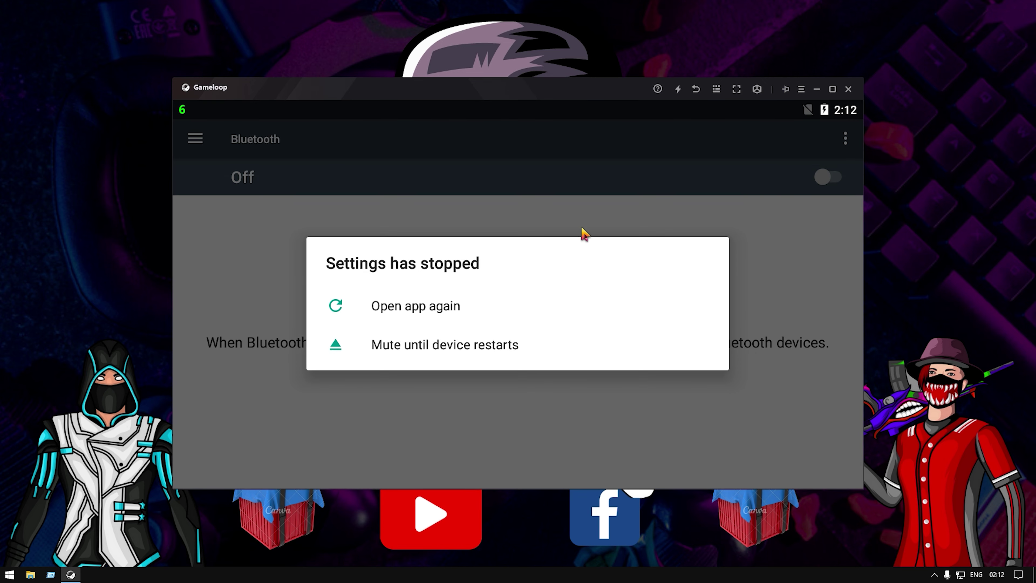
left_click(761, 229)
left_click(331, 163)
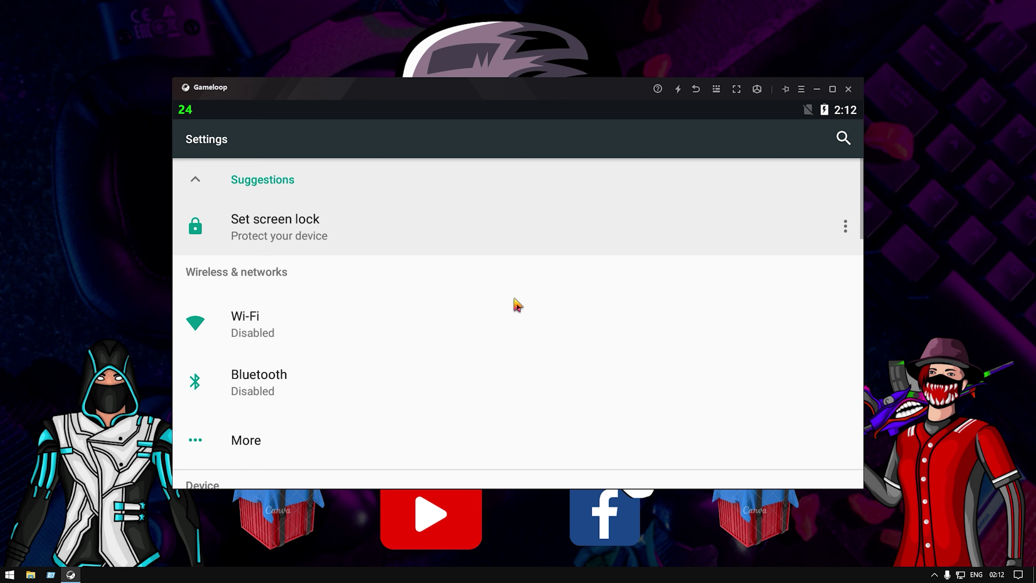
Step: Try to open Cellular networks under the additional wireless options, dismiss the crash dialog, and reopen the Android settings
scroll(338, 398, "down", 2)
left_click(244, 367)
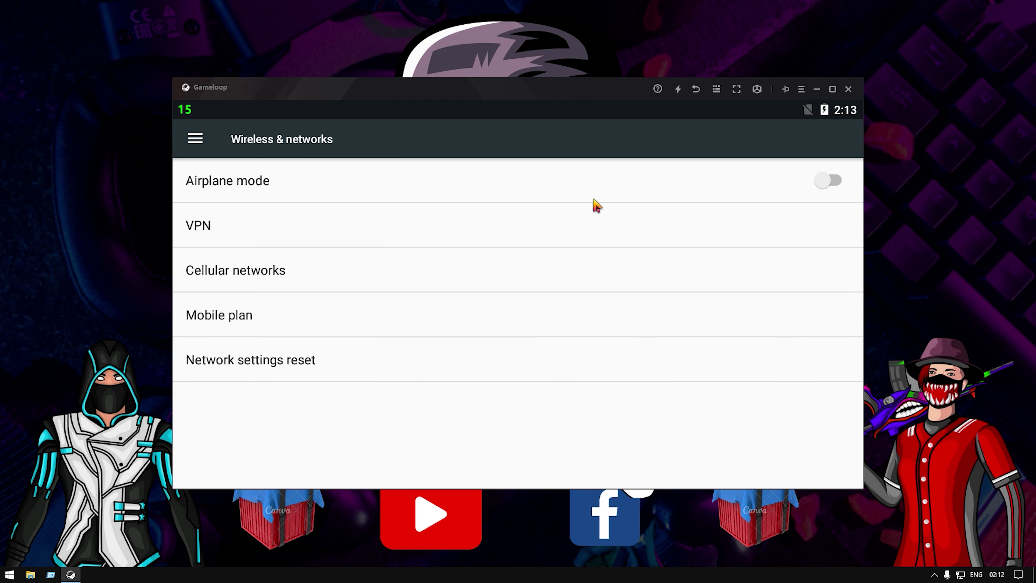
left_click(414, 288)
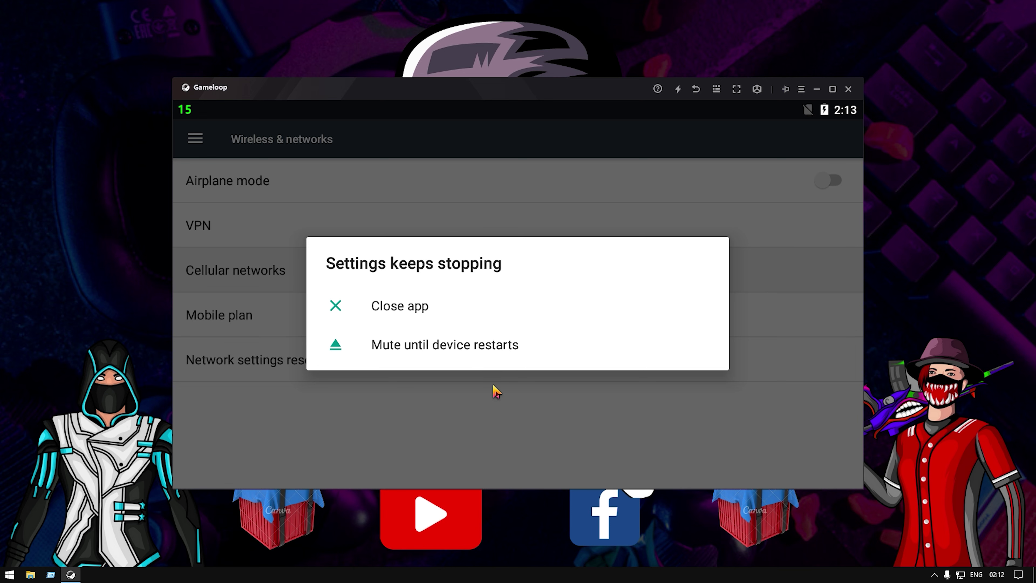
left_click(498, 406)
left_click(331, 174)
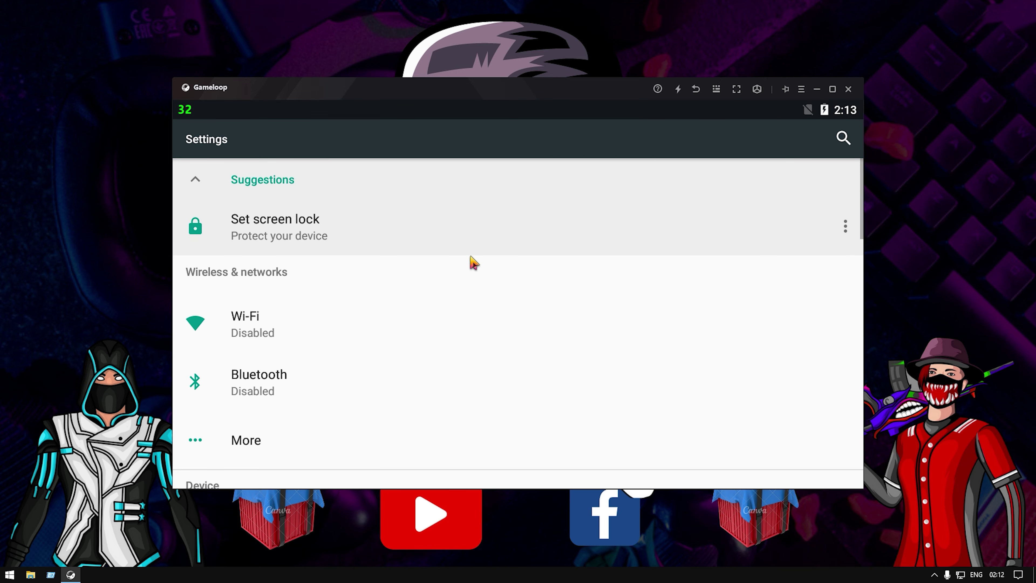
Step: Examine the Display page's options and return to the main settings list
left_click_drag(346, 399, 358, 302)
left_click(351, 396)
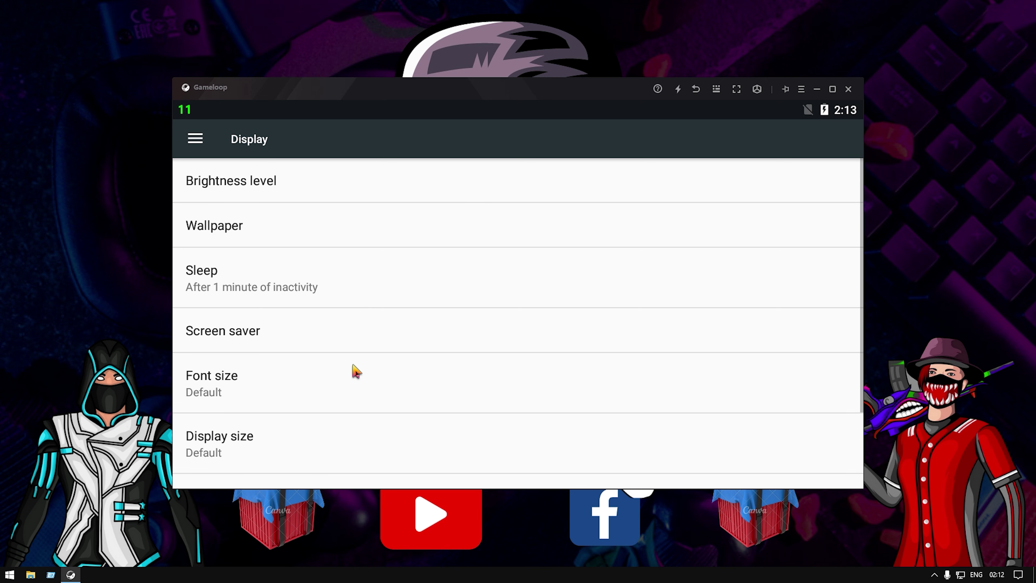
left_click(696, 89)
Step: Disable the preinstalled Browser app from its app info page and return to the app list
scroll(532, 284, "down", 4)
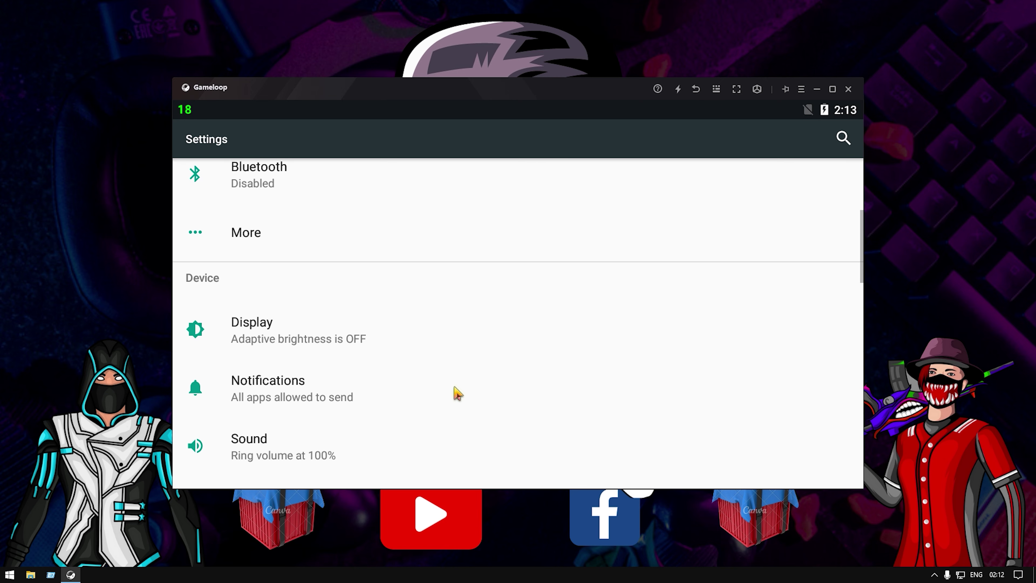
left_click(354, 365)
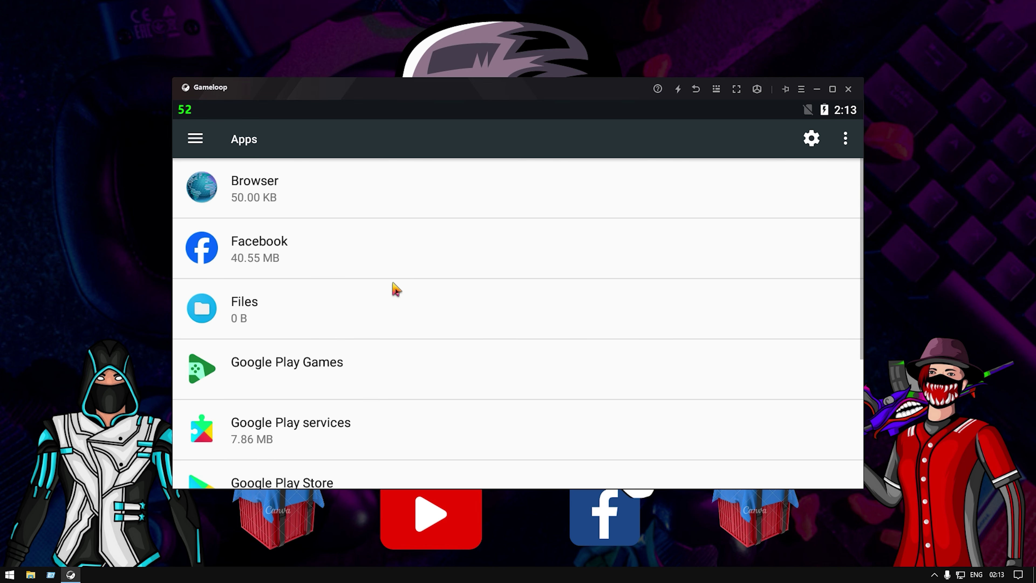
left_click(324, 184)
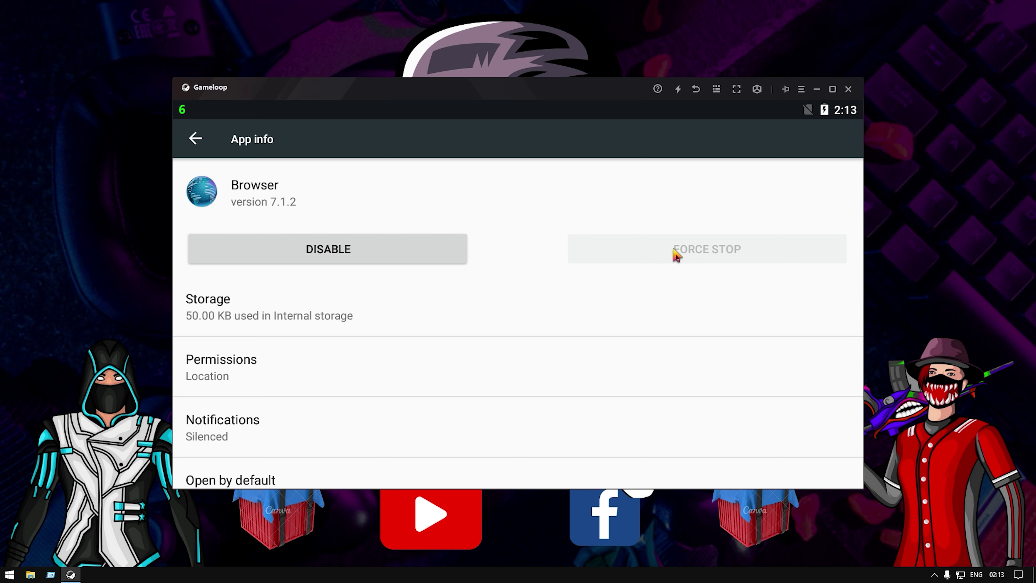
left_click(376, 249)
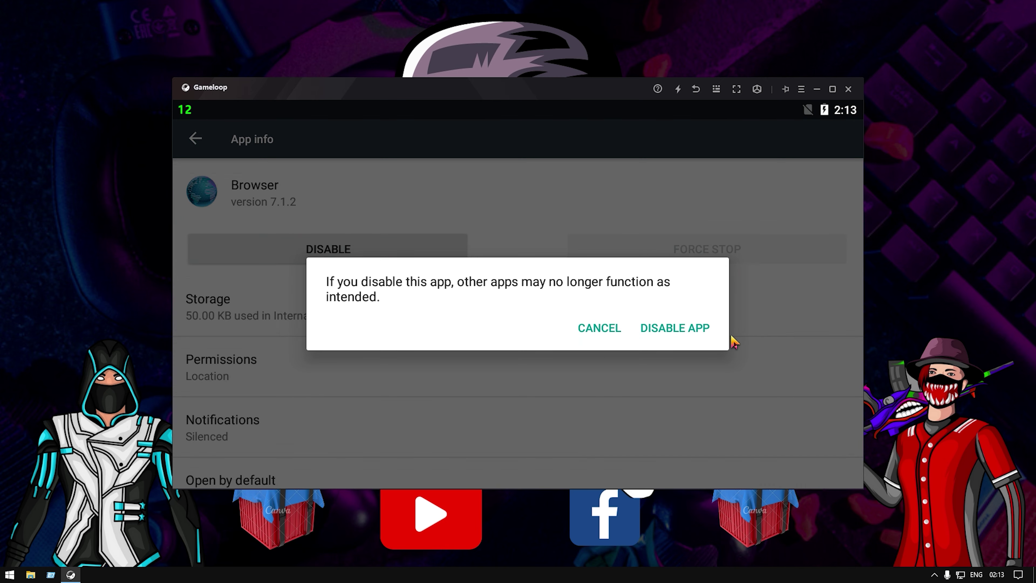
left_click(649, 333)
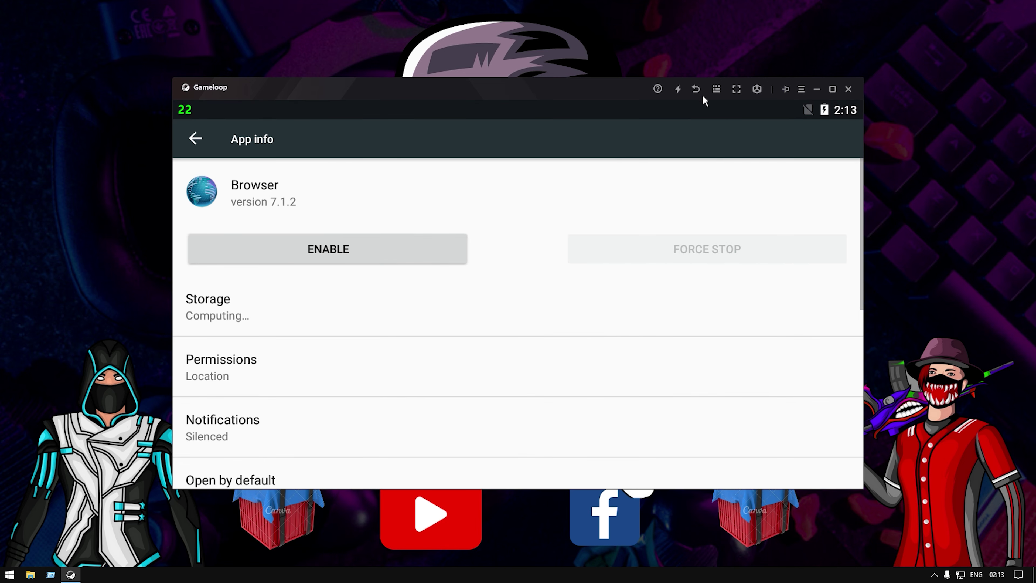
left_click(696, 91)
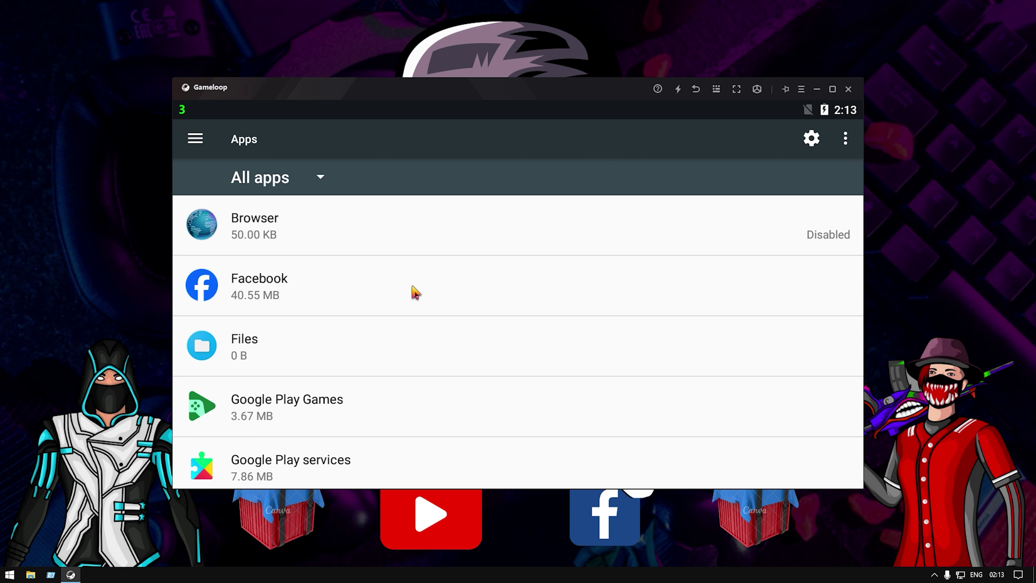
Step: Look through the installed apps, check whether the Files app can be disabled, and return to the app list
scroll(428, 375, "down", 3)
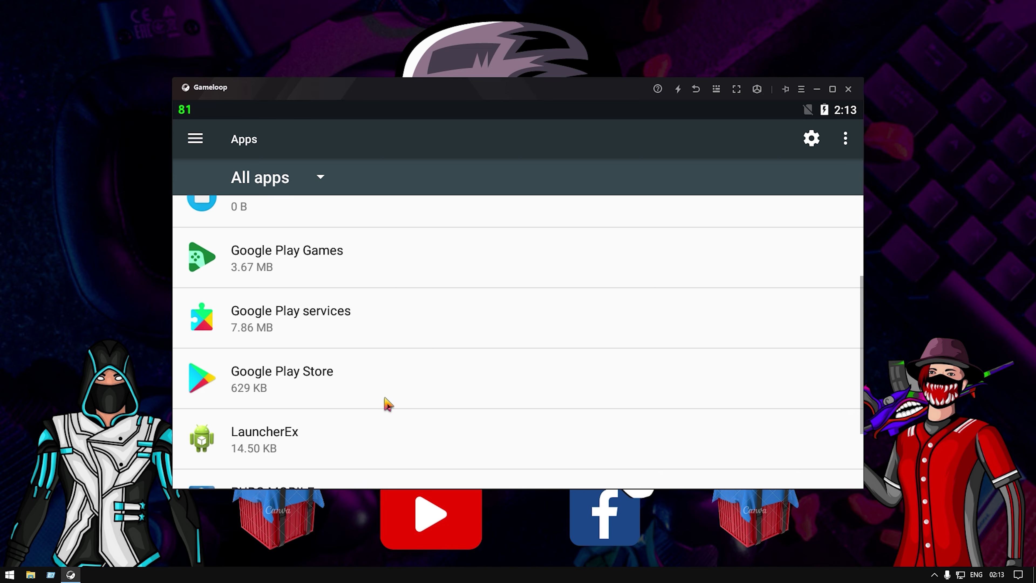
scroll(337, 390, "down", 1)
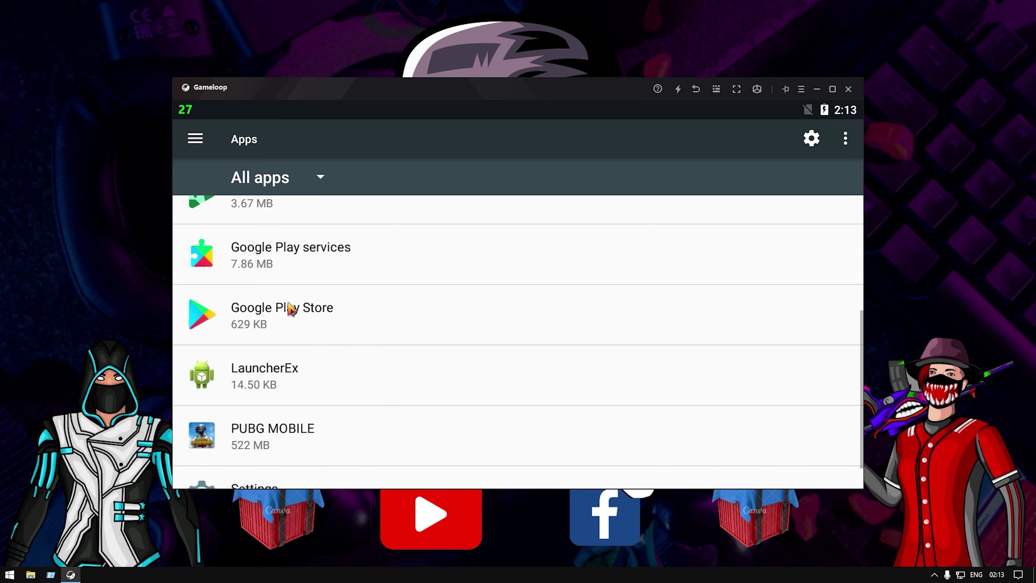
scroll(365, 328, "up", 4)
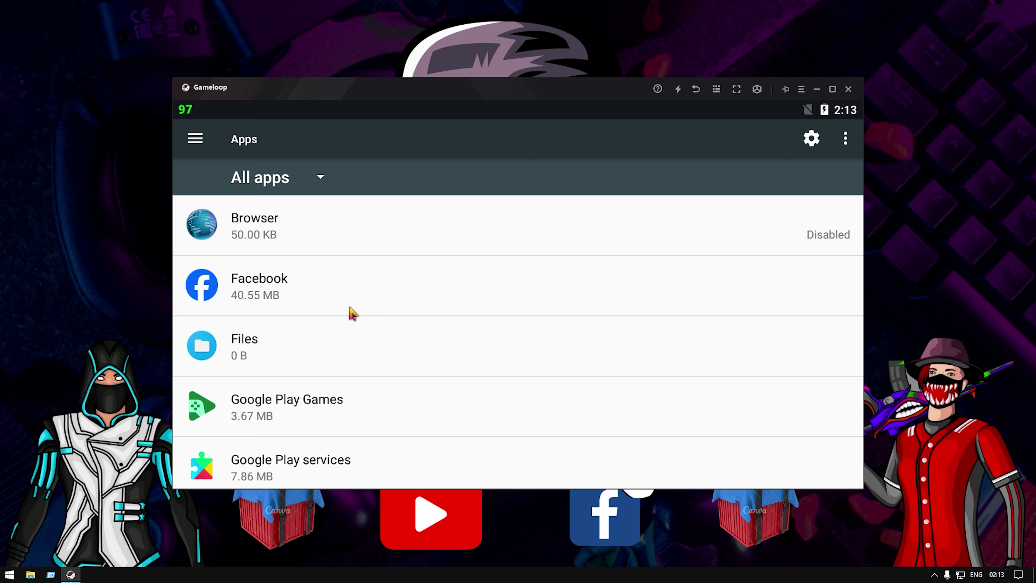
left_click(386, 356)
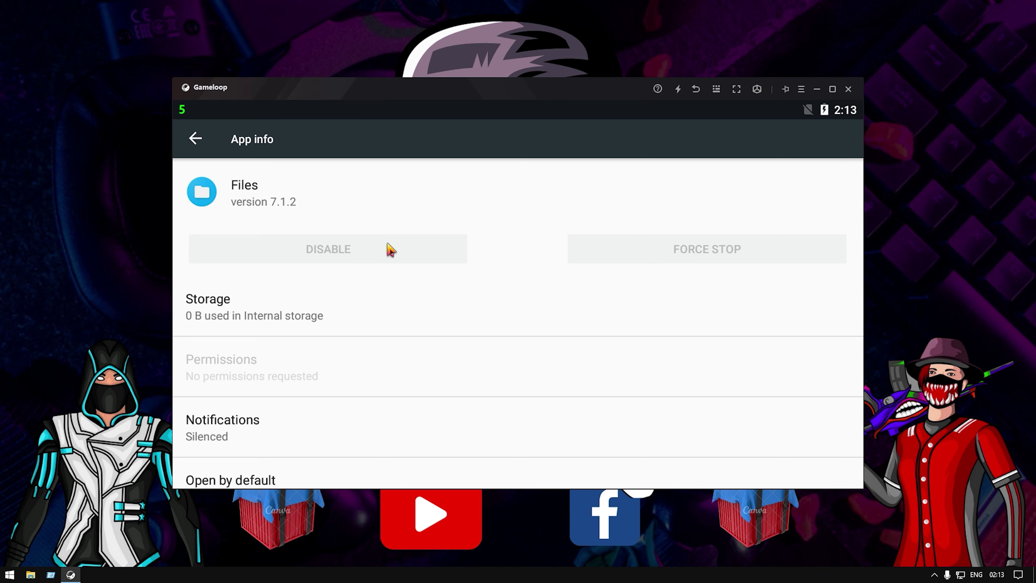
left_click(694, 90)
Step: Disable the Google Play Games app, accept the confirmations, and return to the app list
scroll(465, 352, "down", 2)
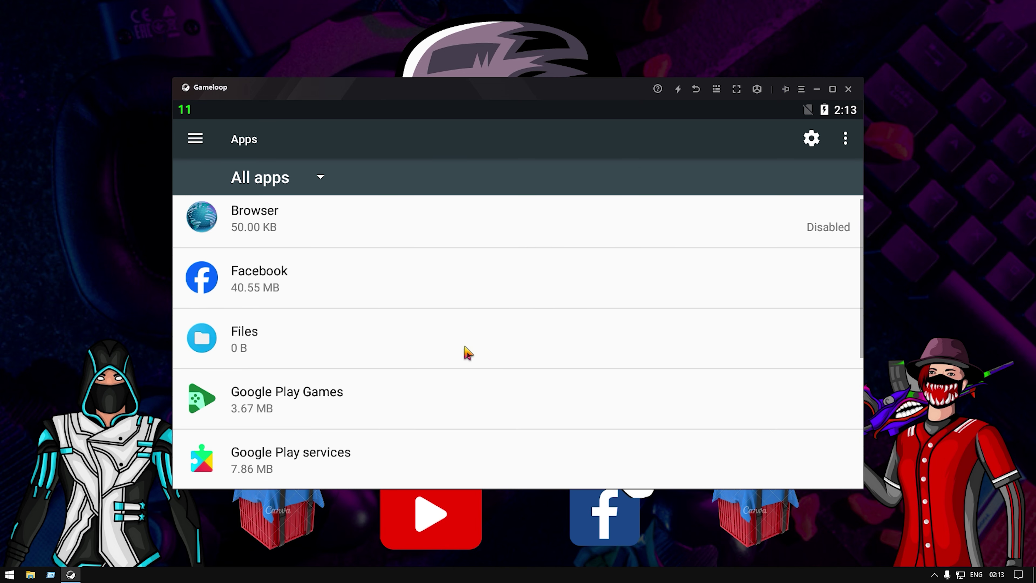
left_click(381, 357)
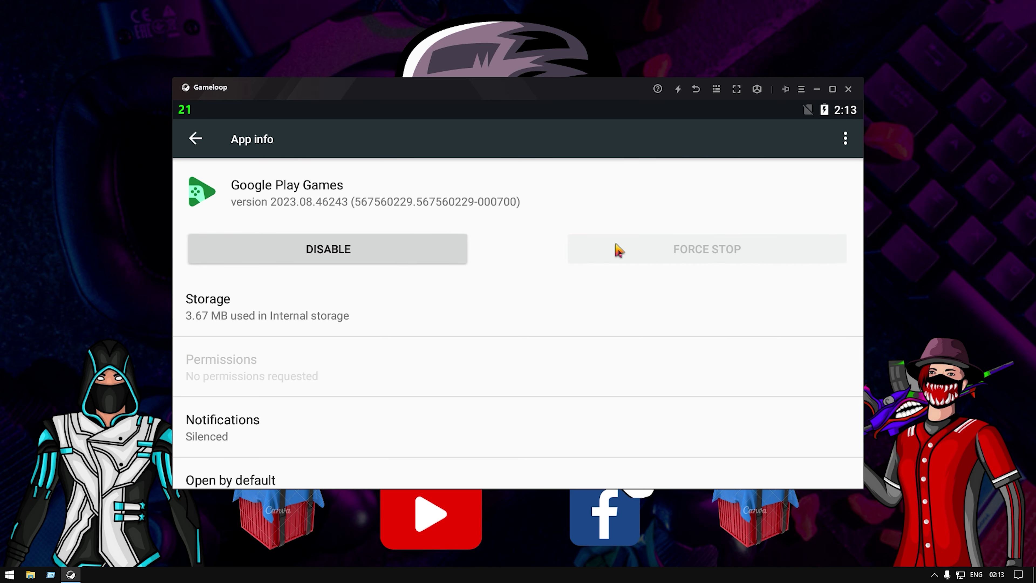
left_click(397, 249)
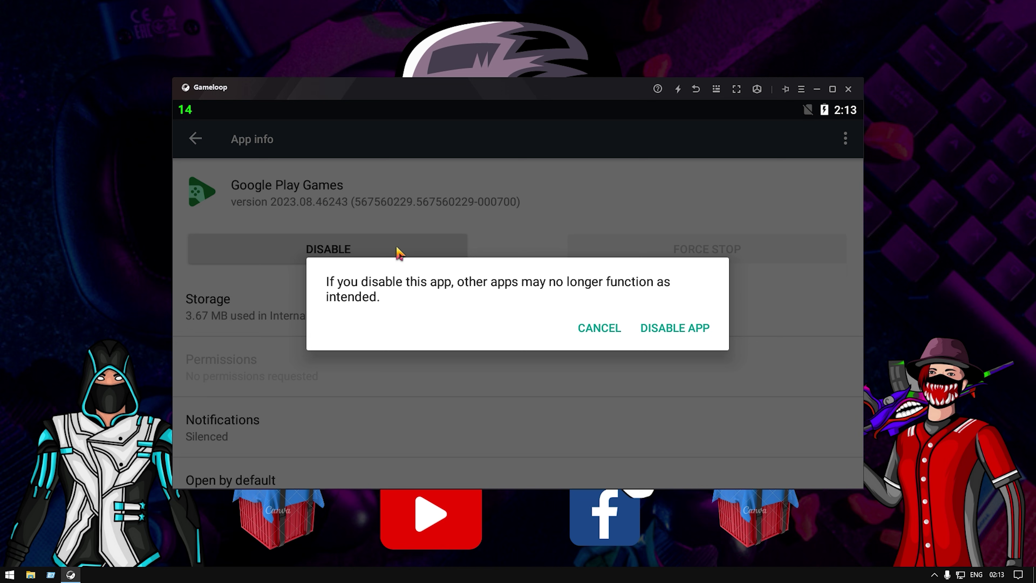
left_click(684, 330)
left_click(705, 347)
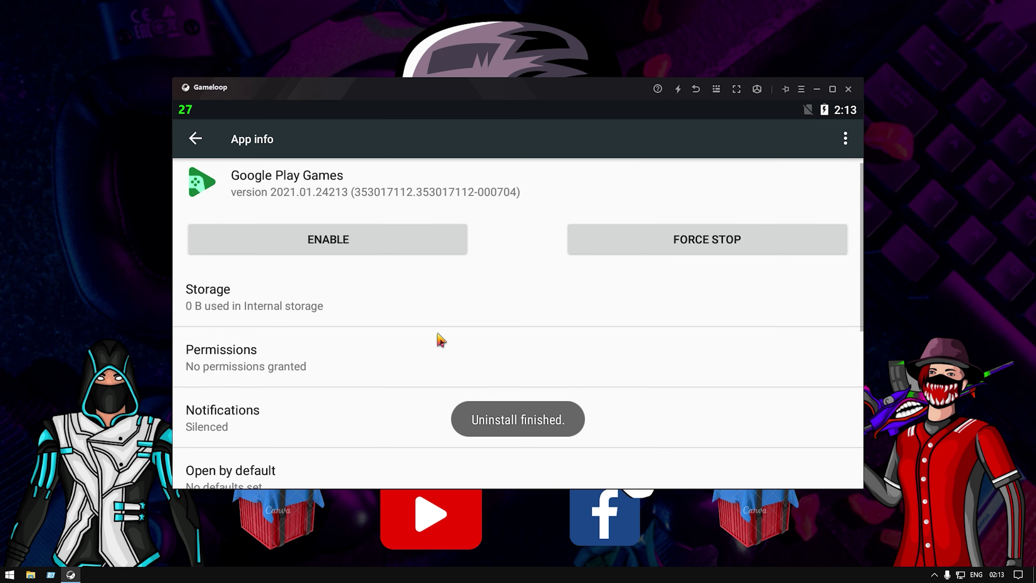
scroll(441, 339, "down", 3)
left_click(696, 89)
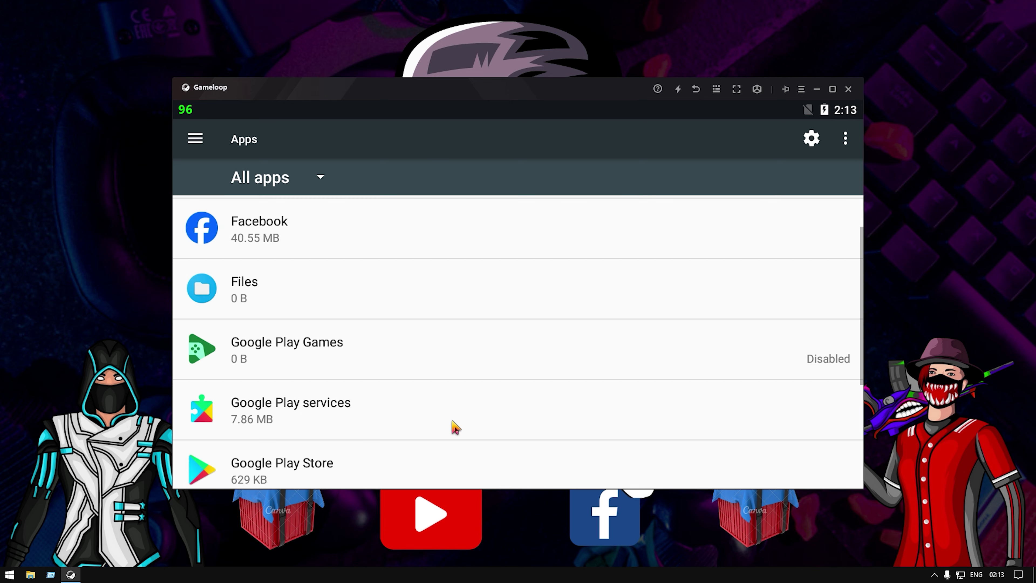
Step: Examine the app info of Google Play services for disable options and return to the app list
scroll(440, 408, "down", 2)
left_click(375, 377)
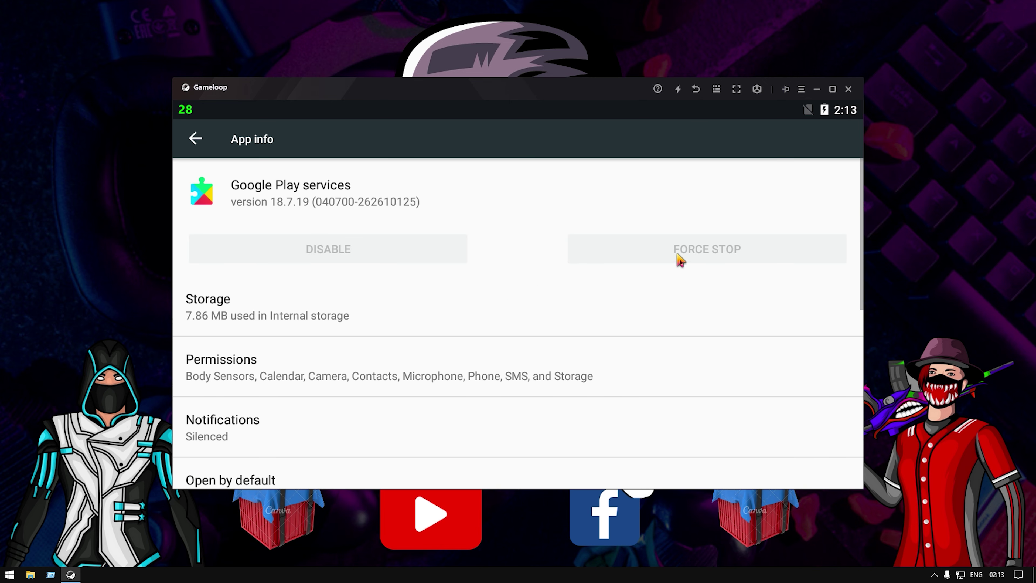
scroll(477, 384, "down", 5)
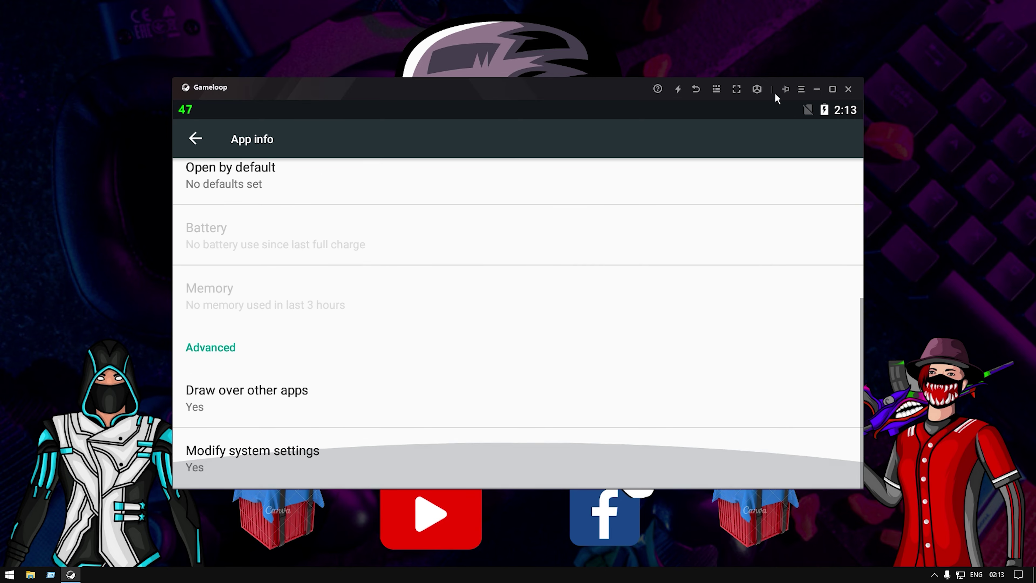
left_click(698, 89)
Step: Force stop and disable the Google Play Store app from its app info page
scroll(423, 393, "down", 2)
left_click(424, 393)
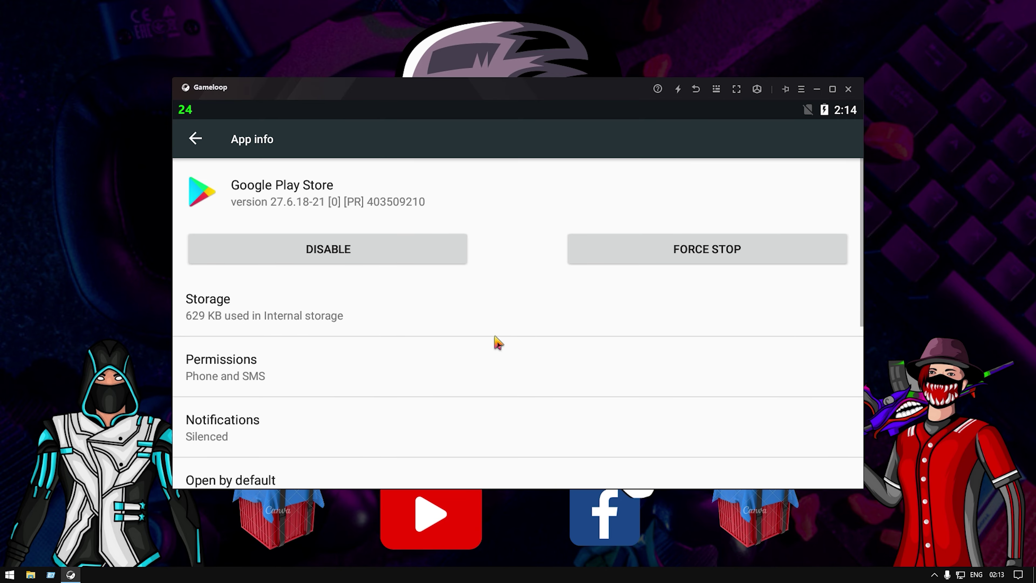
left_click(685, 257)
left_click(693, 346)
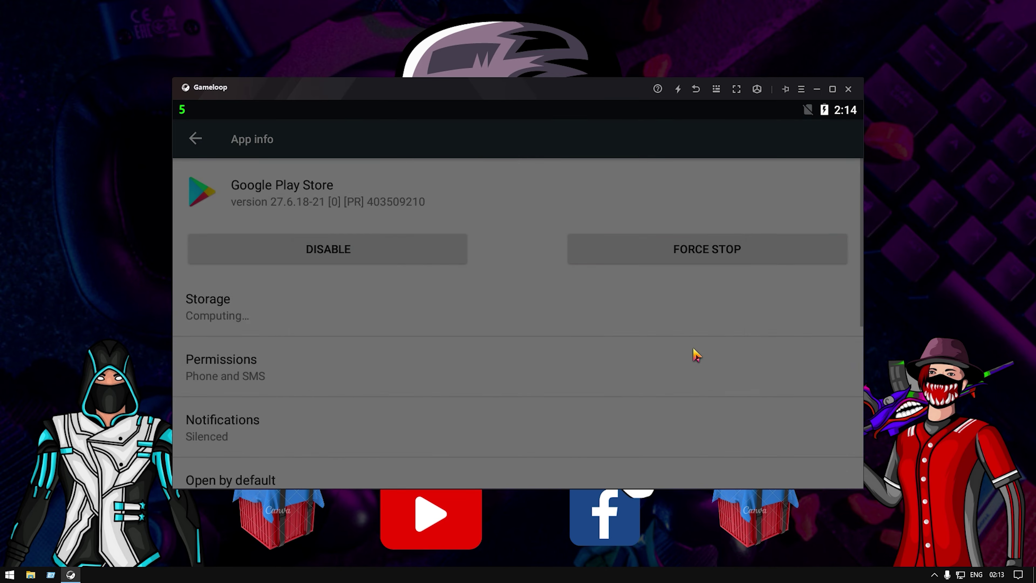
left_click(377, 260)
left_click(692, 333)
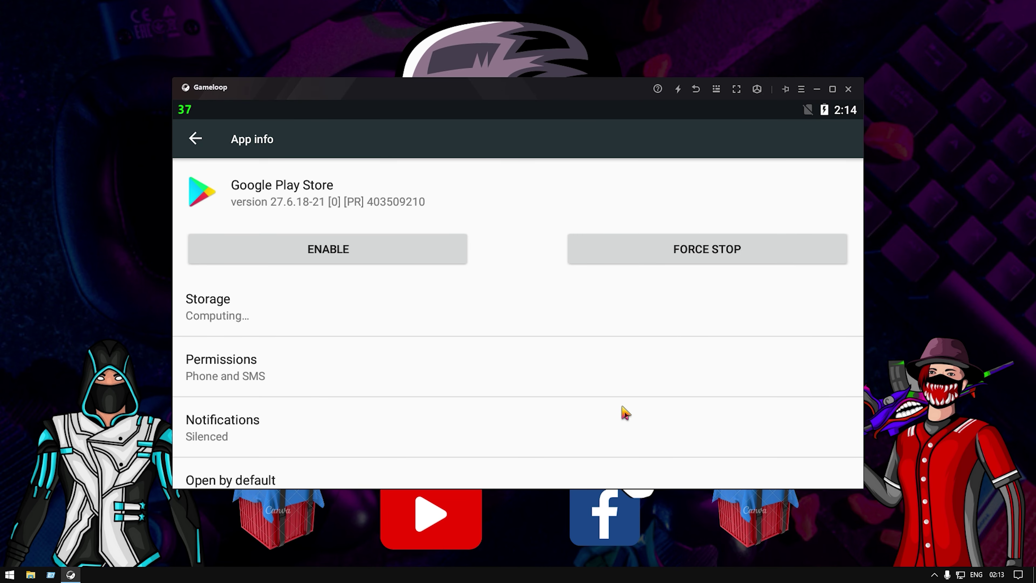
Step: Examine Google Play Store's remaining app info and its storage details, and return to the app list
left_click_drag(622, 411, 624, 350)
left_click_drag(575, 403, 527, 363)
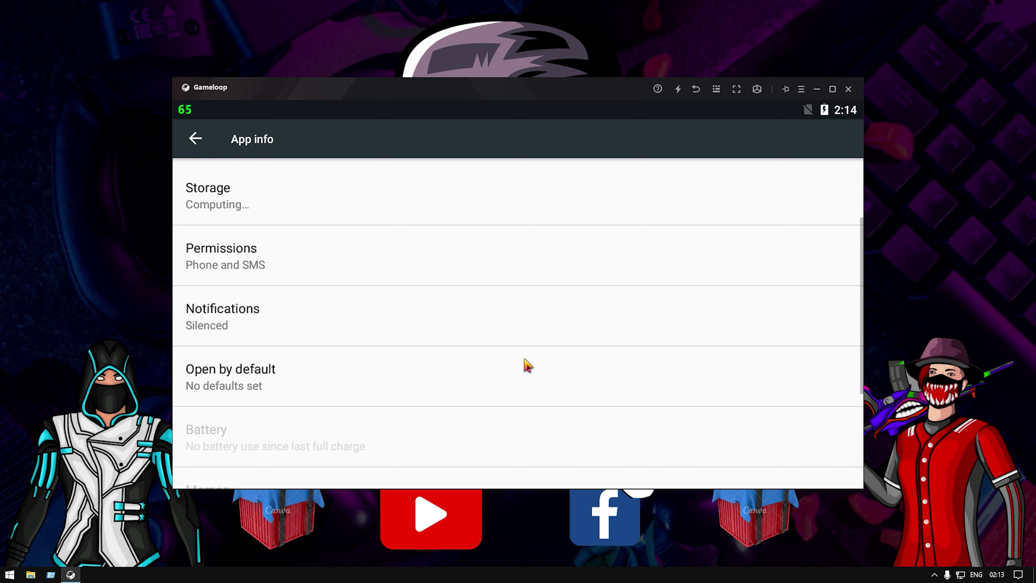
left_click(575, 259)
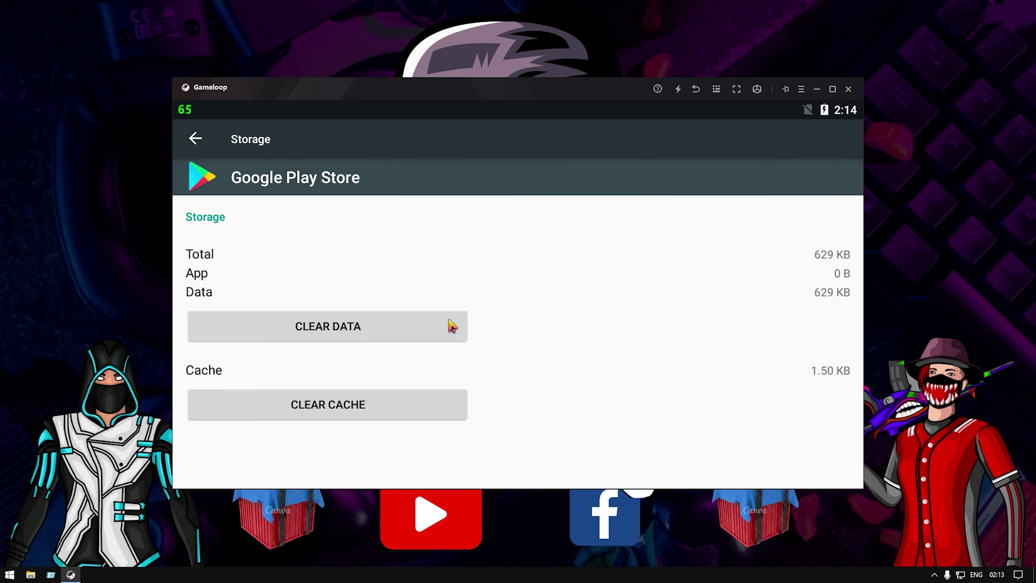
left_click(695, 90)
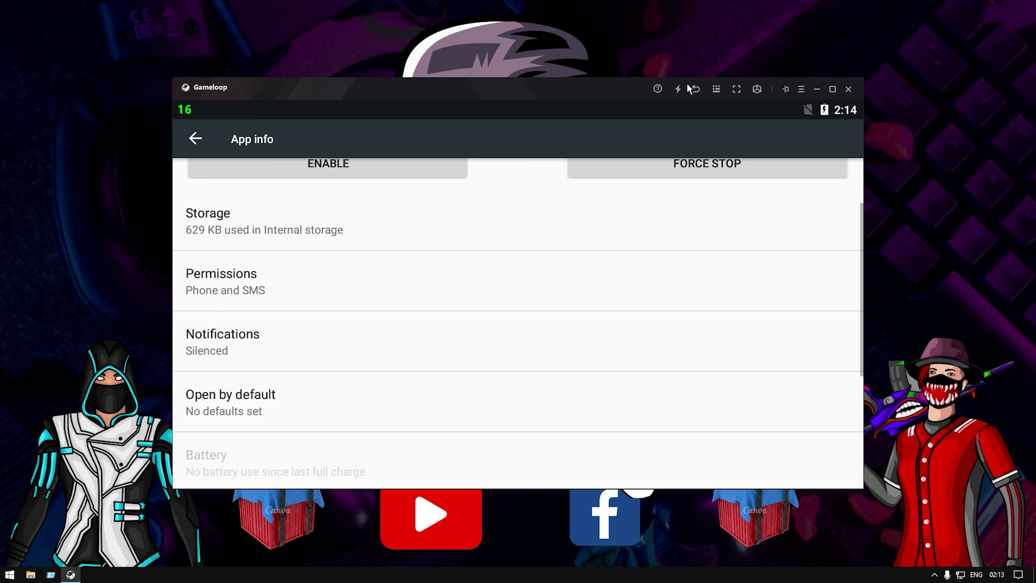
left_click(693, 90)
Step: Review the remaining apps at the end of the list and open the Storage page from the main settings
scroll(551, 343, "down", 3)
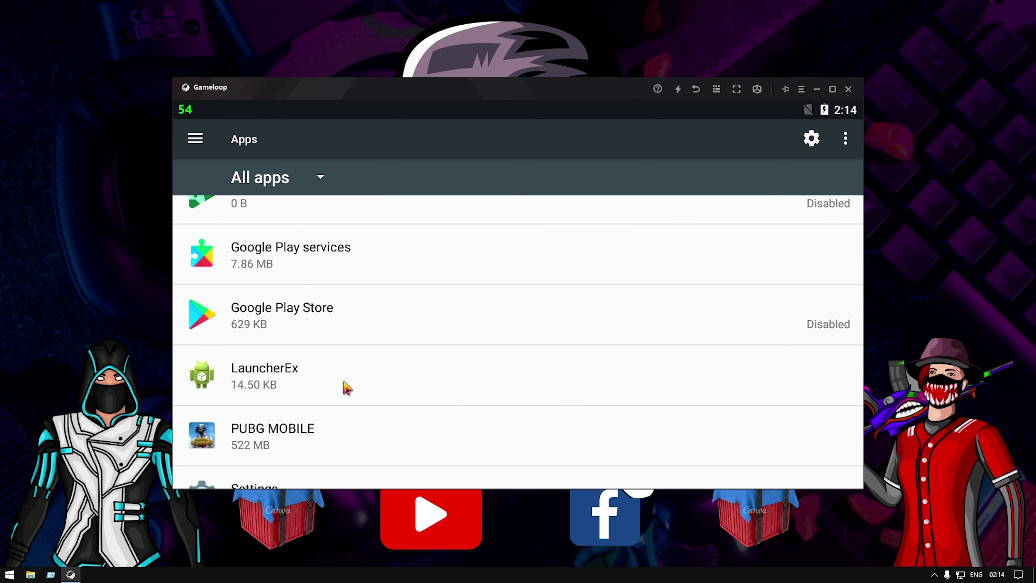
scroll(397, 394, "down", 1)
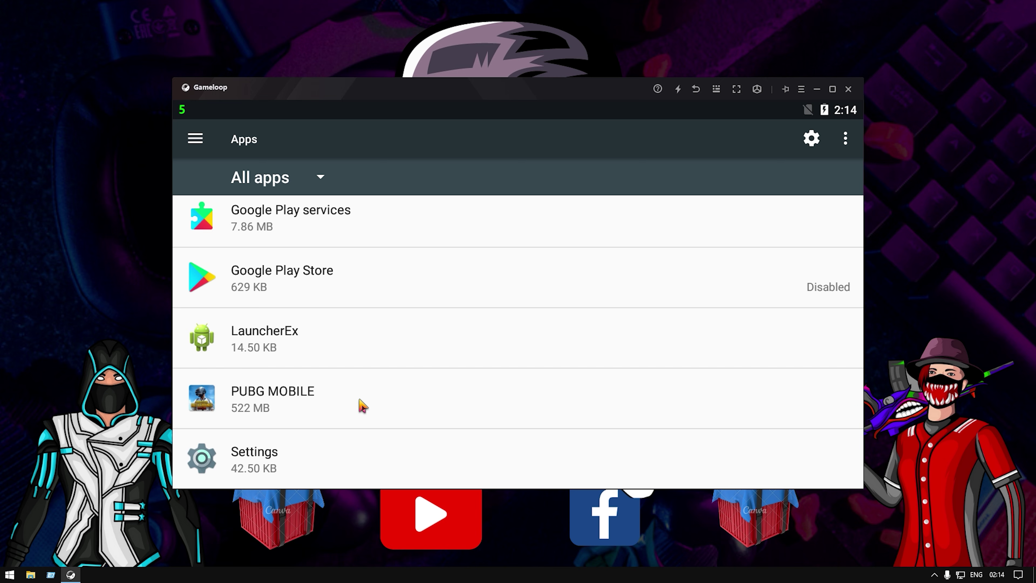
scroll(362, 396, "down", 1)
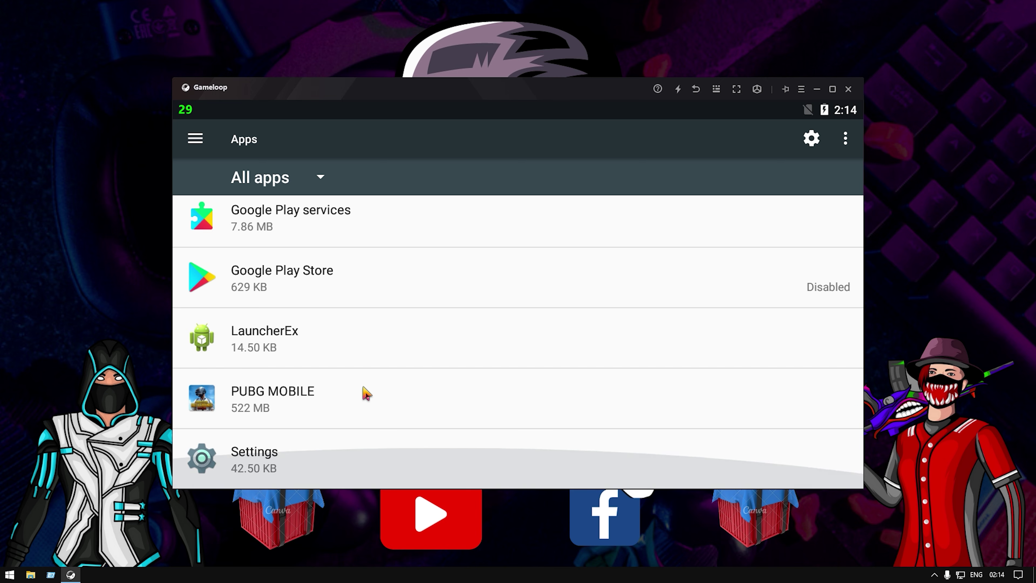
left_click(697, 91)
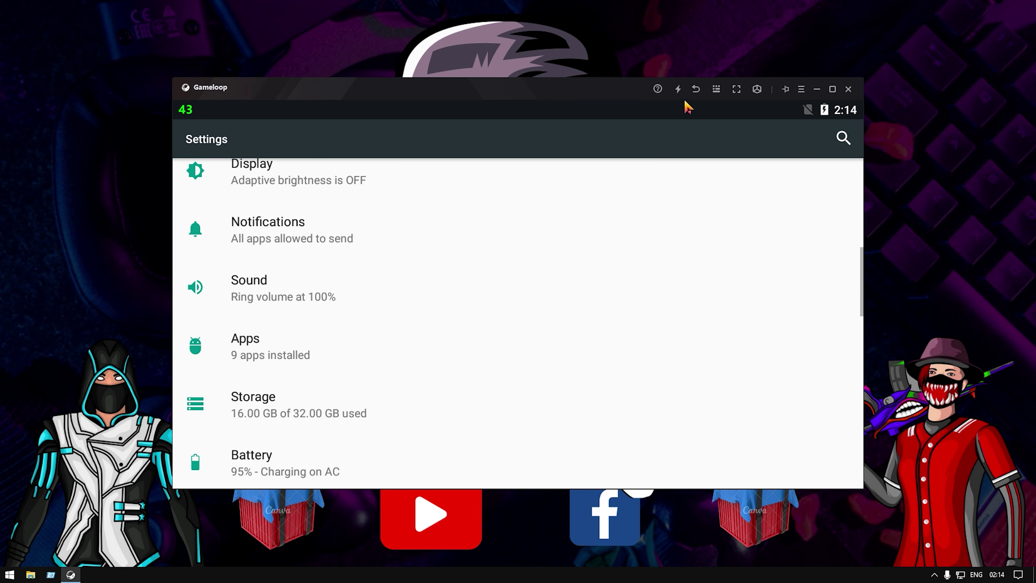
left_click(353, 414)
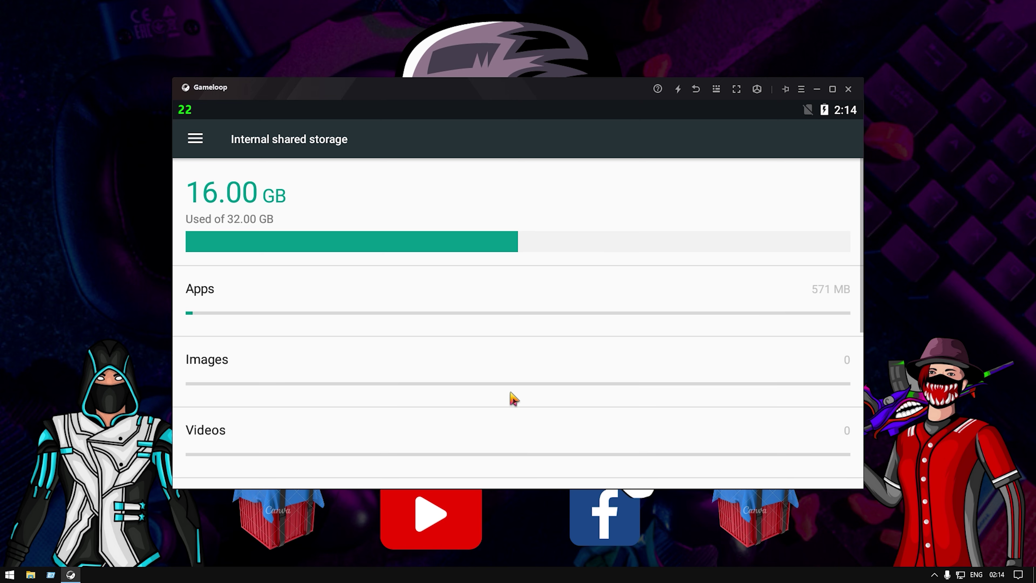
Step: Review the internal shared storage usage breakdown and return to the main settings list
scroll(512, 398, "down", 6)
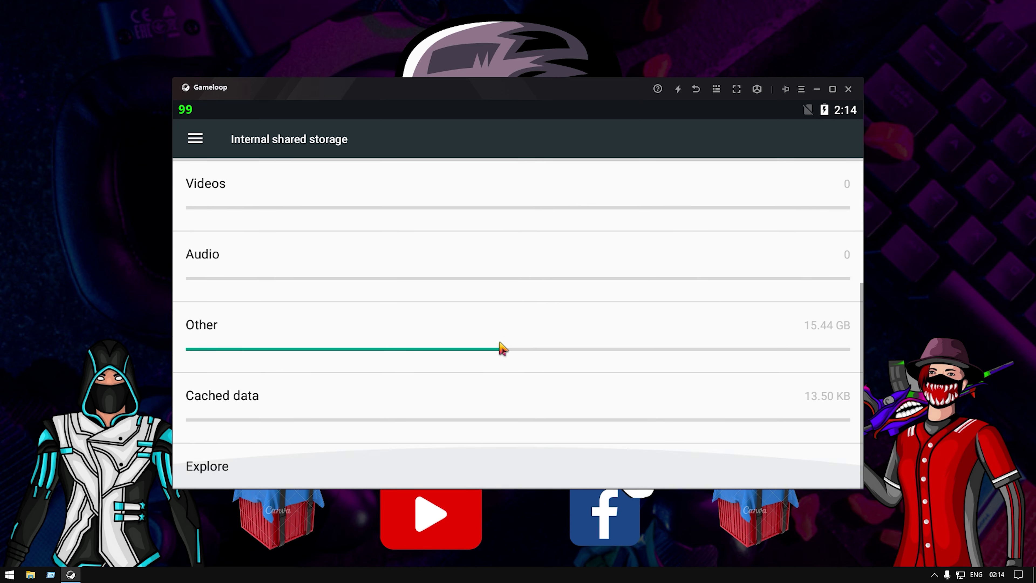
scroll(595, 298, "up", 5)
left_click(697, 90)
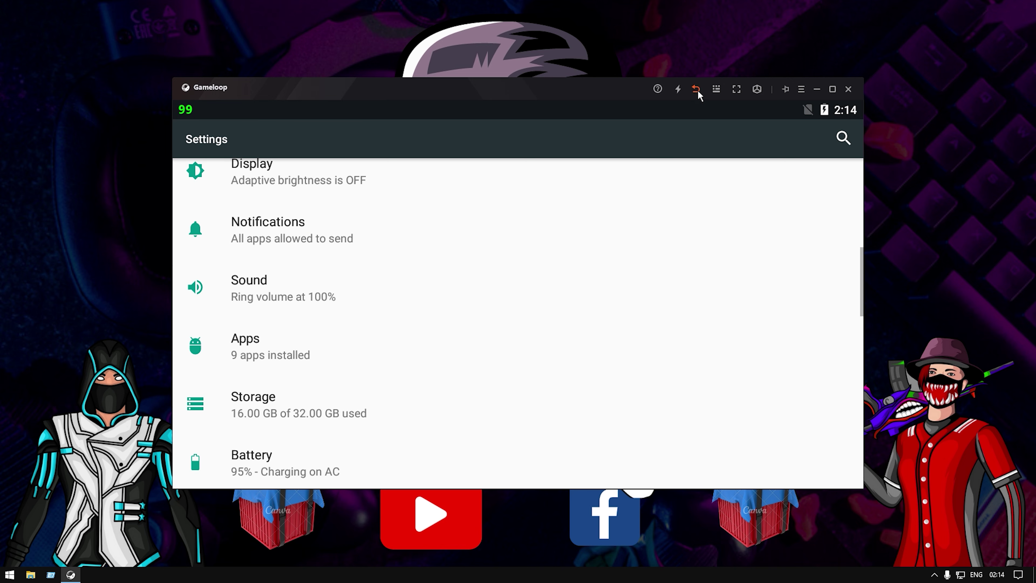
Step: Open Battery optimization from the Battery settings and list All apps
scroll(420, 408, "down", 1)
left_click(382, 451)
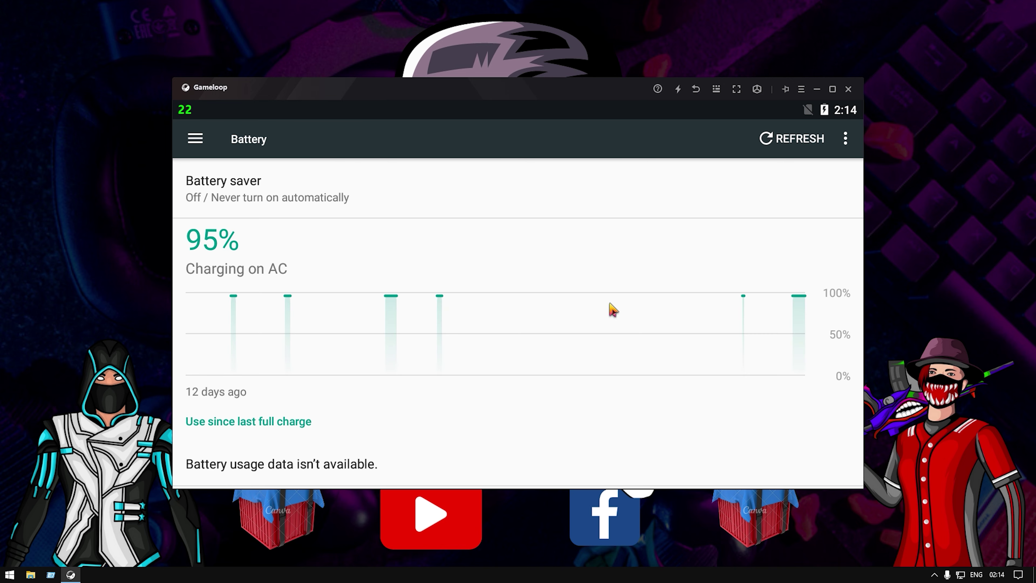
left_click(844, 144)
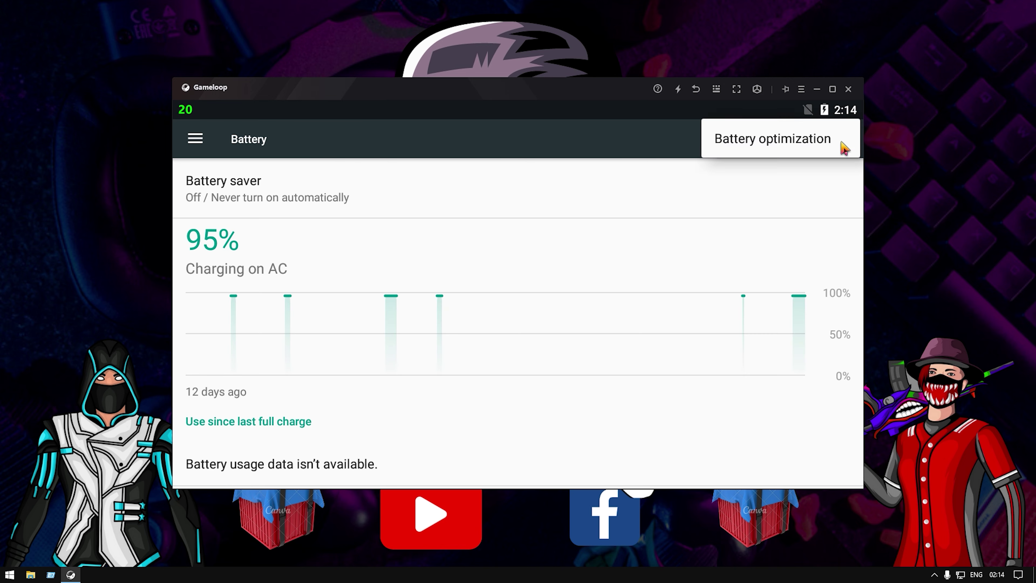
left_click(817, 143)
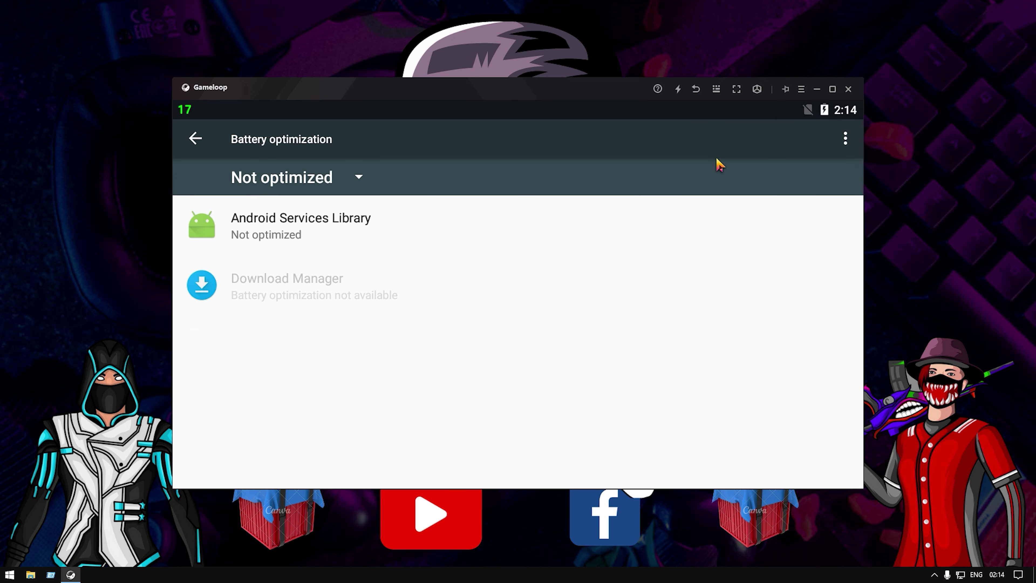
left_click(342, 183)
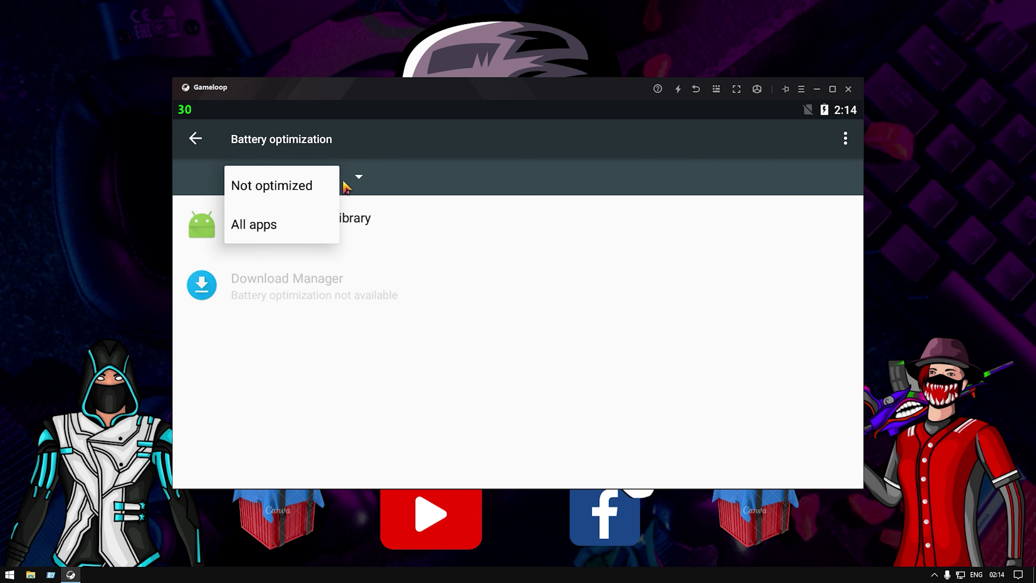
left_click(253, 229)
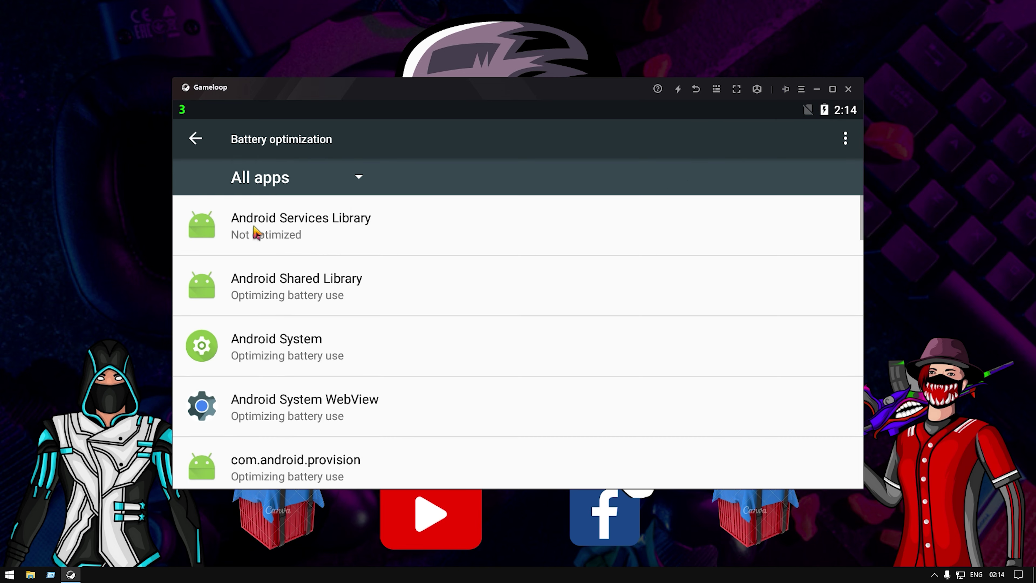
Step: Set battery optimization to Don't optimize for Android Services Library and Android Shared Library
left_click(354, 231)
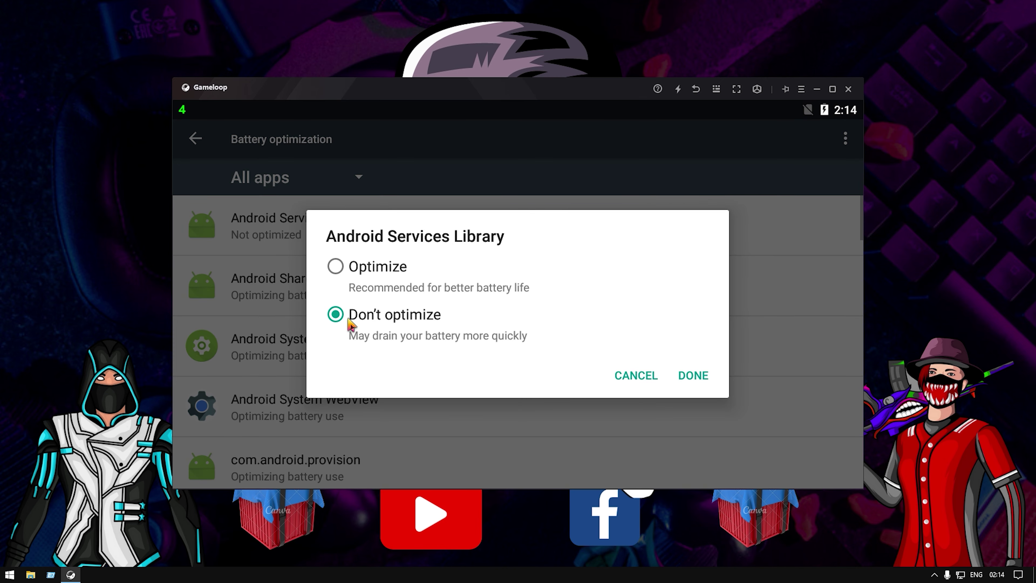
left_click(351, 329)
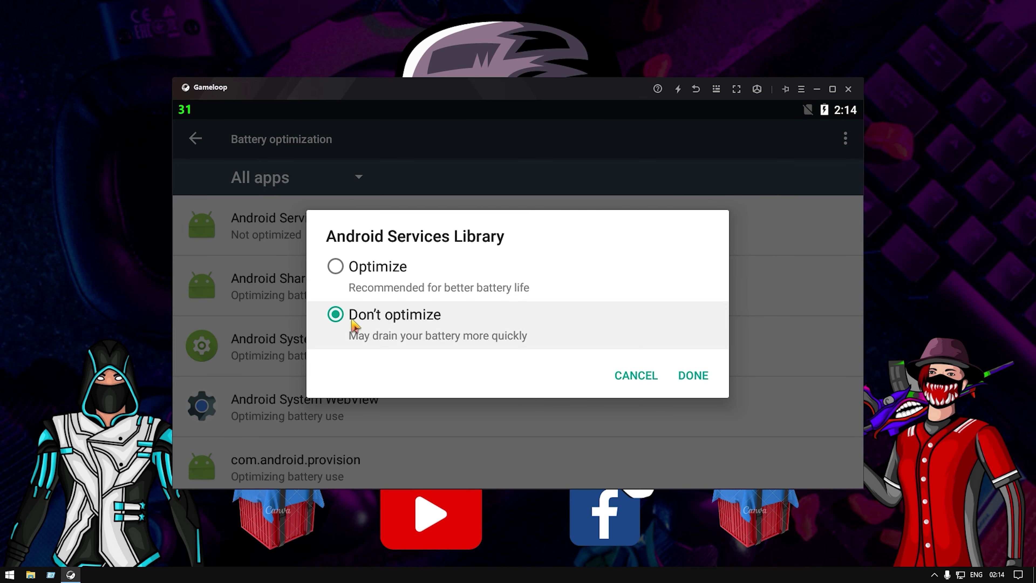
left_click(687, 379)
left_click(374, 291)
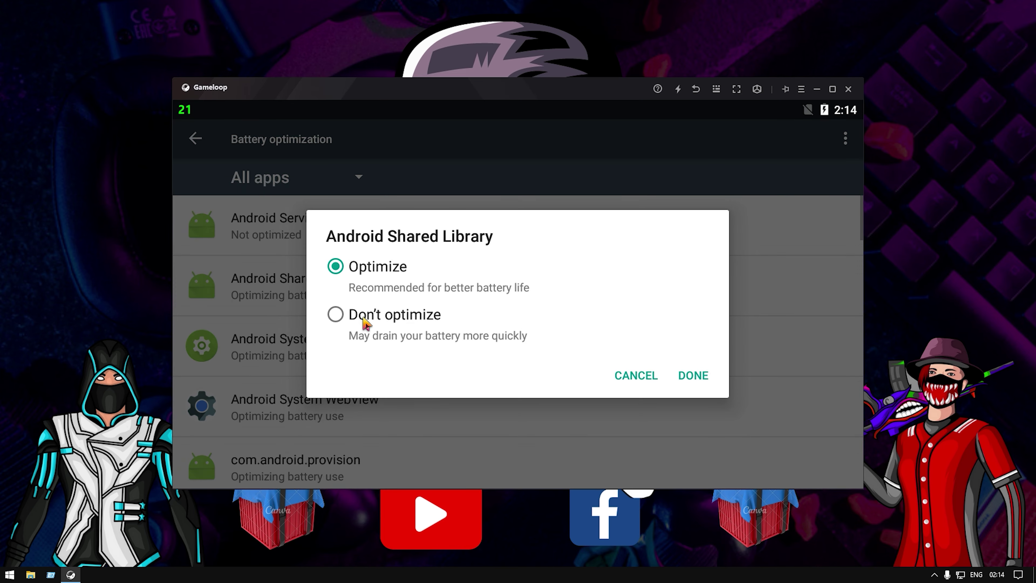
left_click(685, 376)
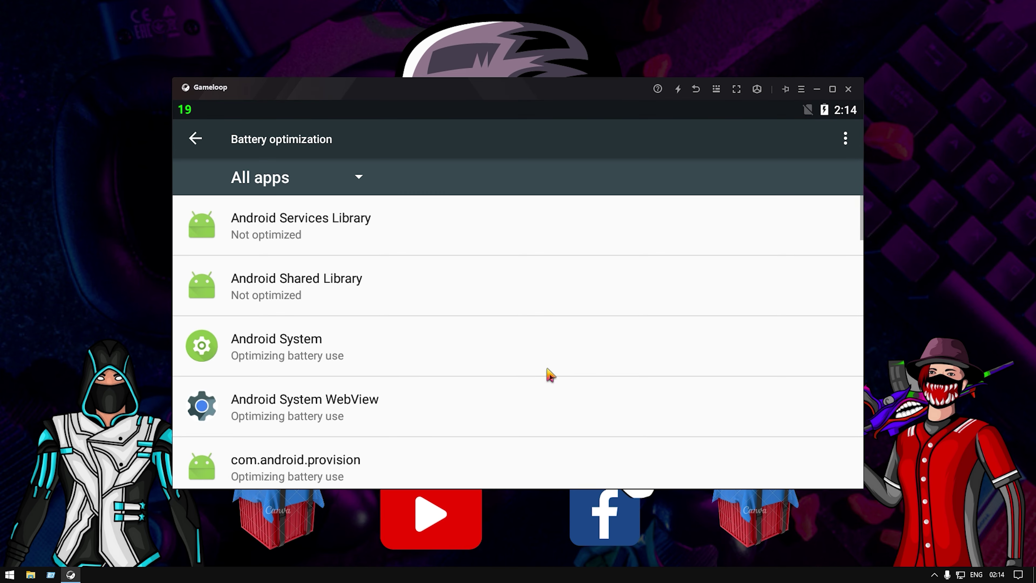
Step: Set battery optimization to Don't optimize for Android System and Android System WebView
left_click(425, 354)
left_click(343, 320)
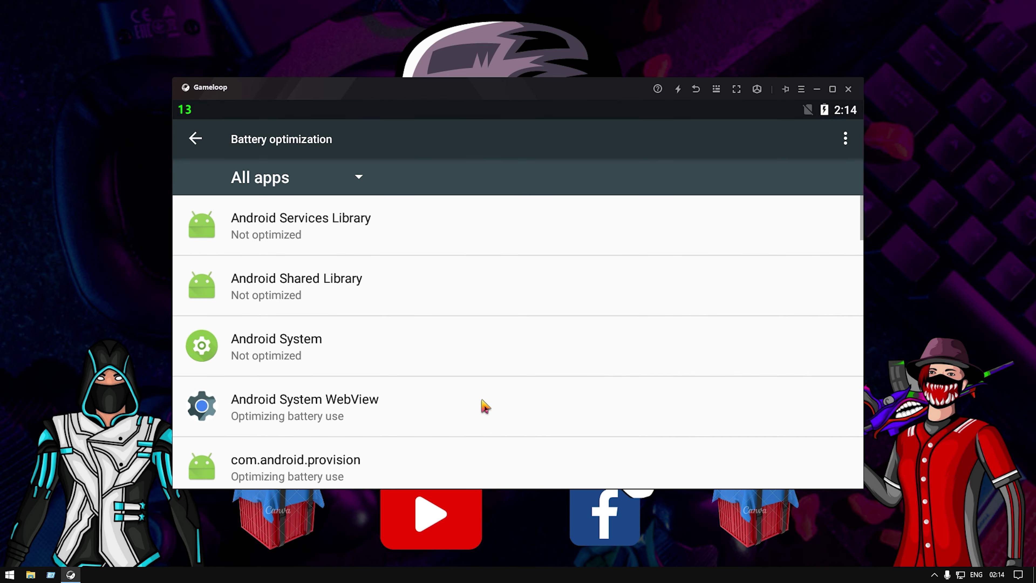
scroll(452, 391, "down", 1)
left_click(448, 366)
left_click(367, 323)
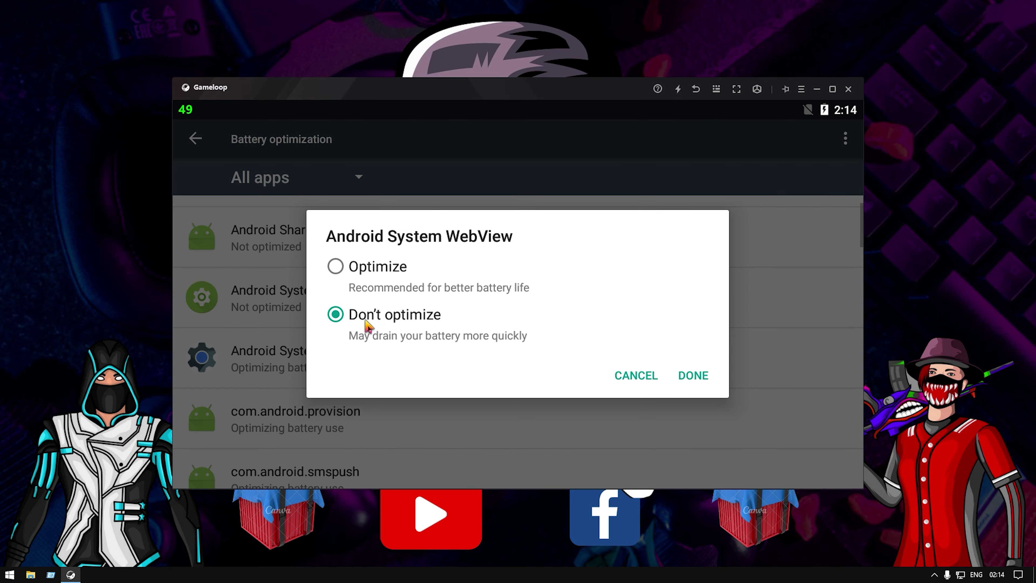
left_click(695, 383)
Step: Set battery optimization to Don't optimize for com.android.provision and com.android.smspush
scroll(555, 387, "down", 1)
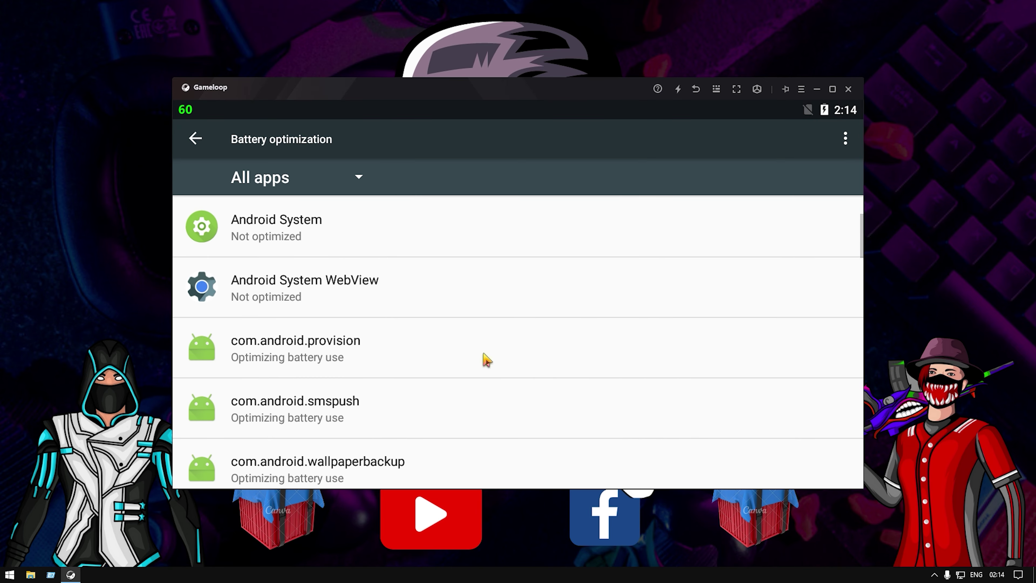
left_click(469, 353)
left_click(689, 387)
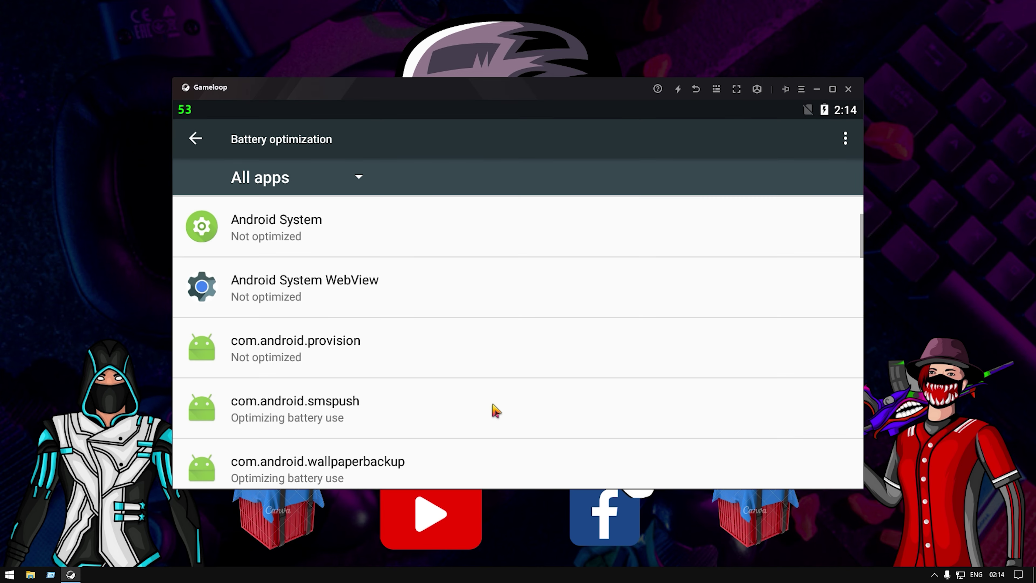
left_click(493, 409)
left_click(687, 375)
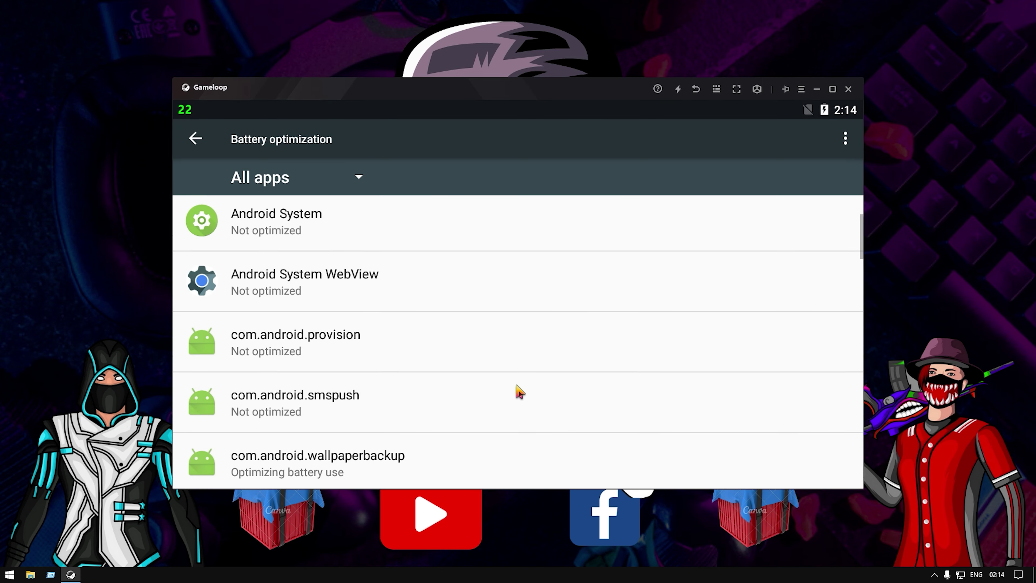
Step: Set battery optimization to Don't optimize for com.android.wallpaperbackup and Contacts Storage
scroll(452, 398, "down", 1)
left_click(428, 385)
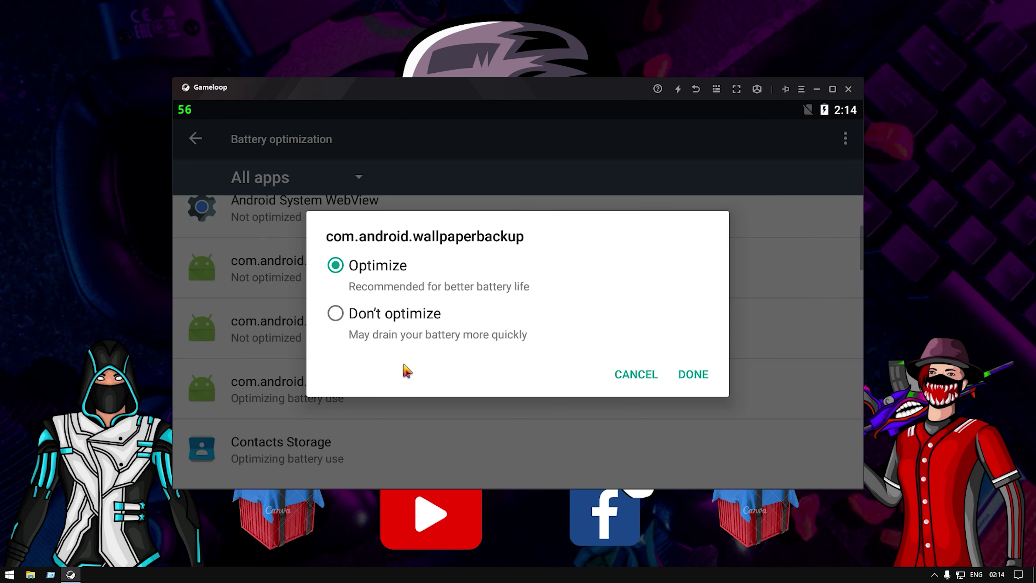
left_click(689, 376)
scroll(510, 412, "down", 1)
left_click(448, 392)
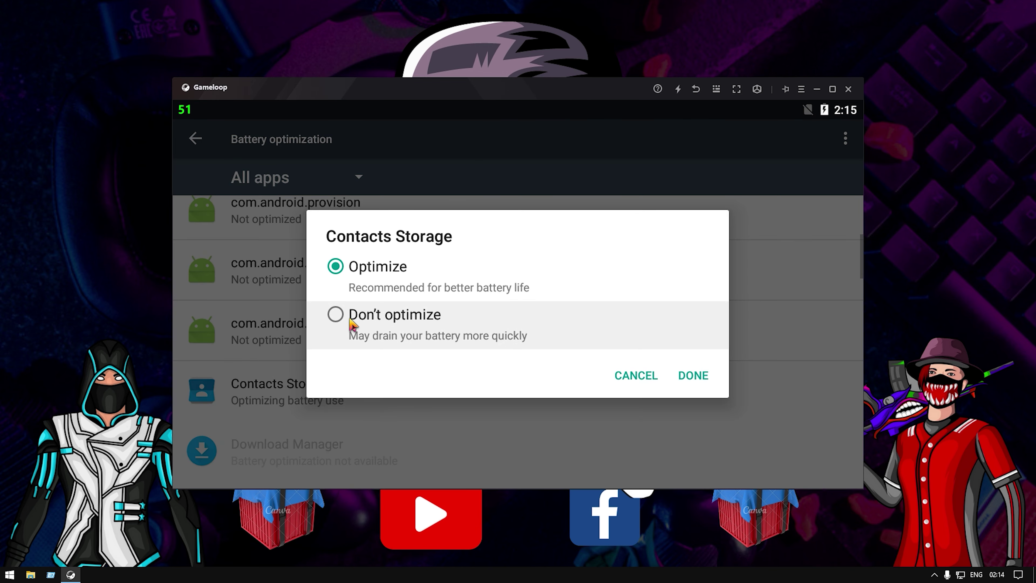
left_click(351, 323)
left_click(693, 379)
Step: Set battery optimization to Don't optimize for Downloads and Facebook
scroll(446, 398, "down", 1)
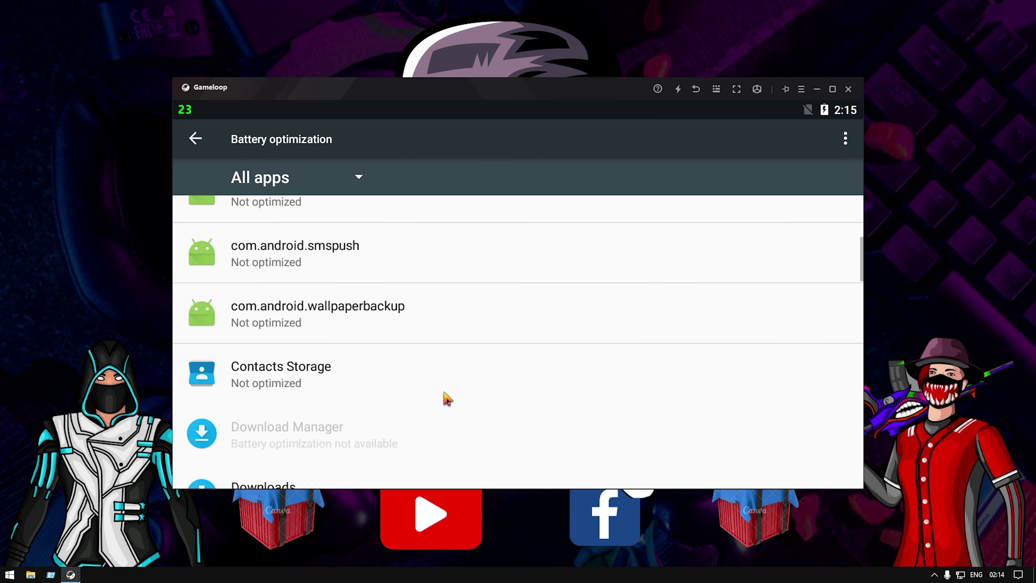
scroll(440, 383, "down", 2)
left_click(401, 371)
left_click(398, 345)
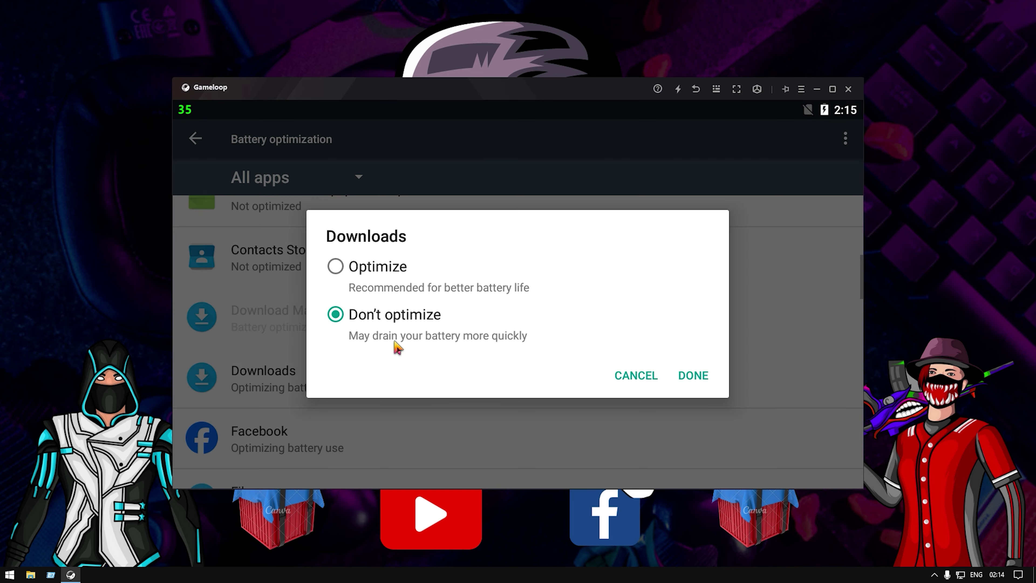
left_click(683, 374)
scroll(449, 375, "down", 1)
left_click(379, 382)
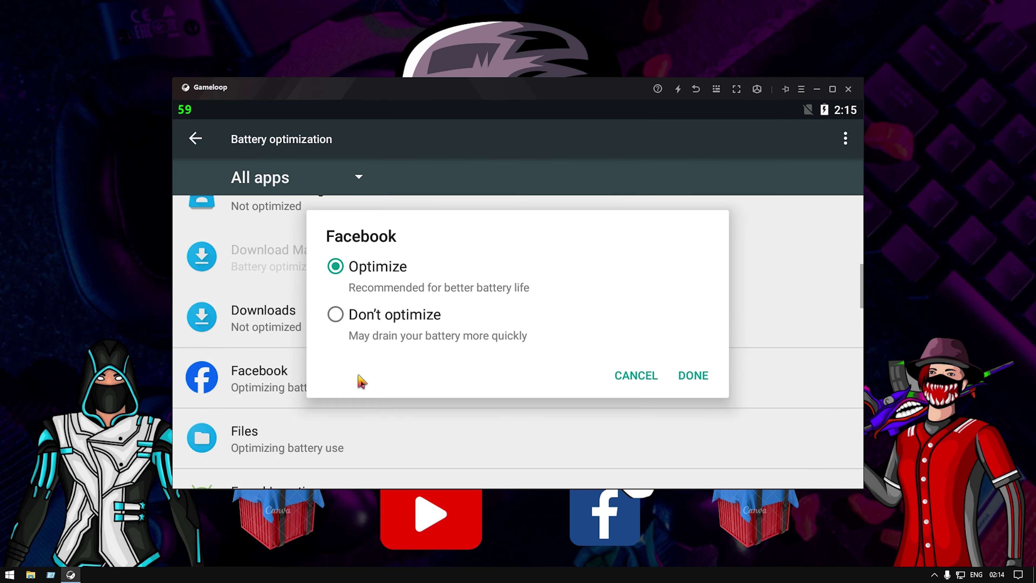
left_click(340, 322)
left_click(697, 374)
Step: Set battery optimization to Don't optimize for Files and Fused Location
scroll(543, 383, "down", 1)
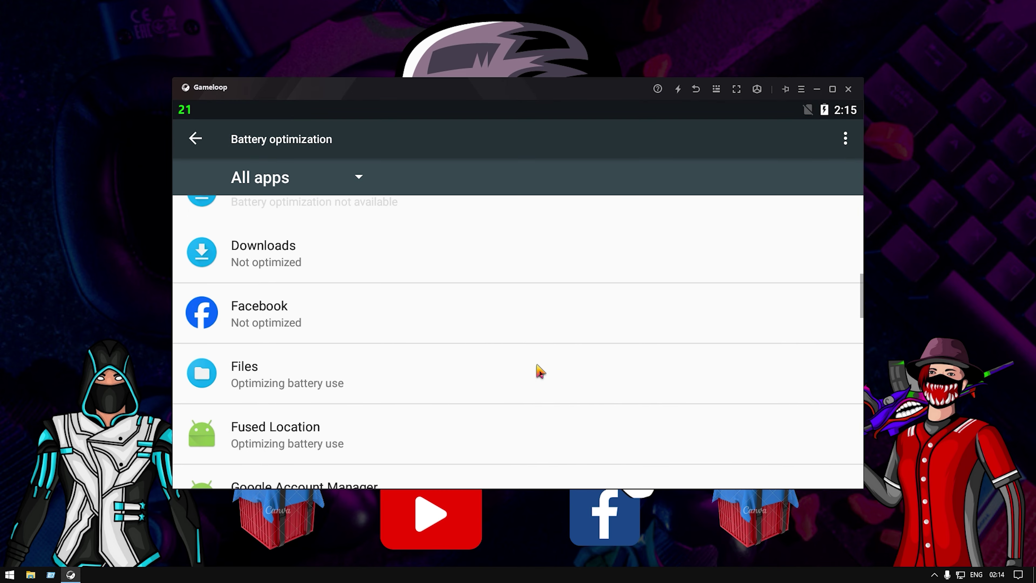
left_click(441, 377)
left_click(344, 326)
left_click(696, 375)
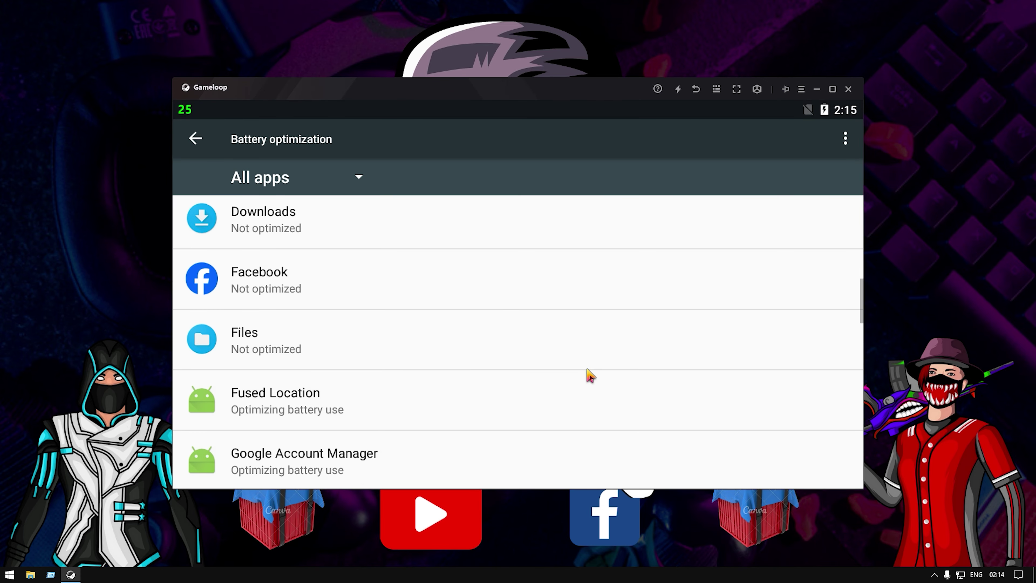
scroll(530, 384, "down", 1)
left_click(518, 392)
left_click(362, 325)
left_click(689, 376)
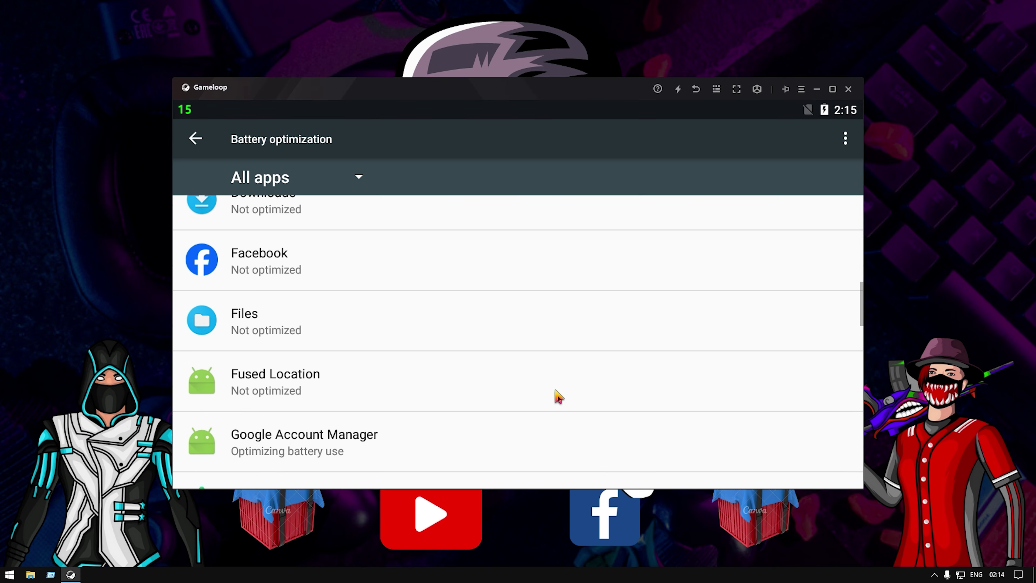
Step: Set battery optimization to Don't optimize for Google Account Manager and Google Play services
scroll(510, 398, "down", 1)
left_click(465, 402)
left_click(693, 376)
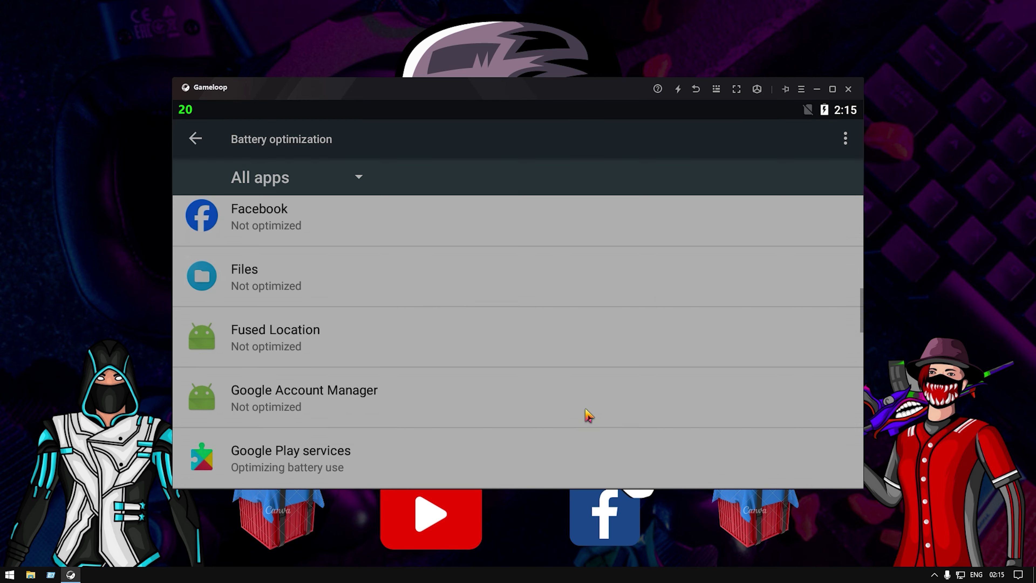
scroll(563, 392, "down", 1)
left_click(482, 410)
left_click(336, 322)
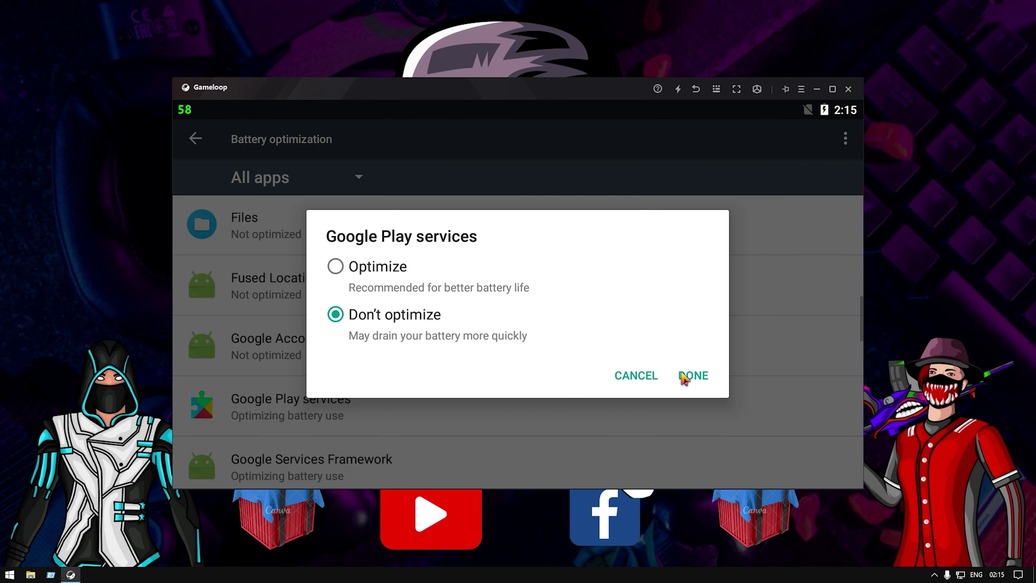
left_click(691, 376)
Step: Set battery optimization to Don't optimize for Google Services Framework and HTML Viewer
scroll(469, 429, "down", 1)
left_click(449, 413)
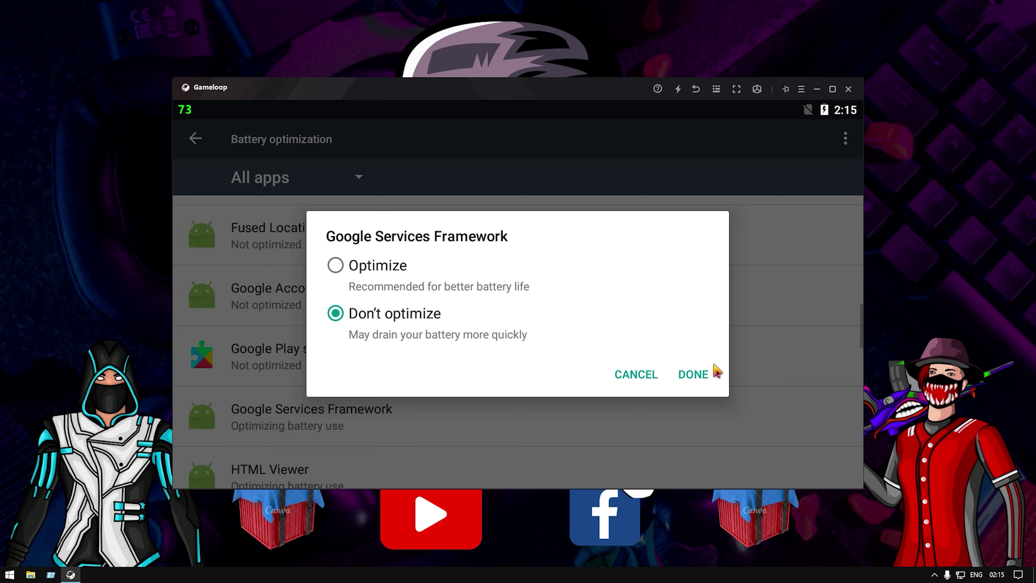
left_click(715, 372)
scroll(529, 353, "down", 1)
left_click(441, 382)
left_click(424, 328)
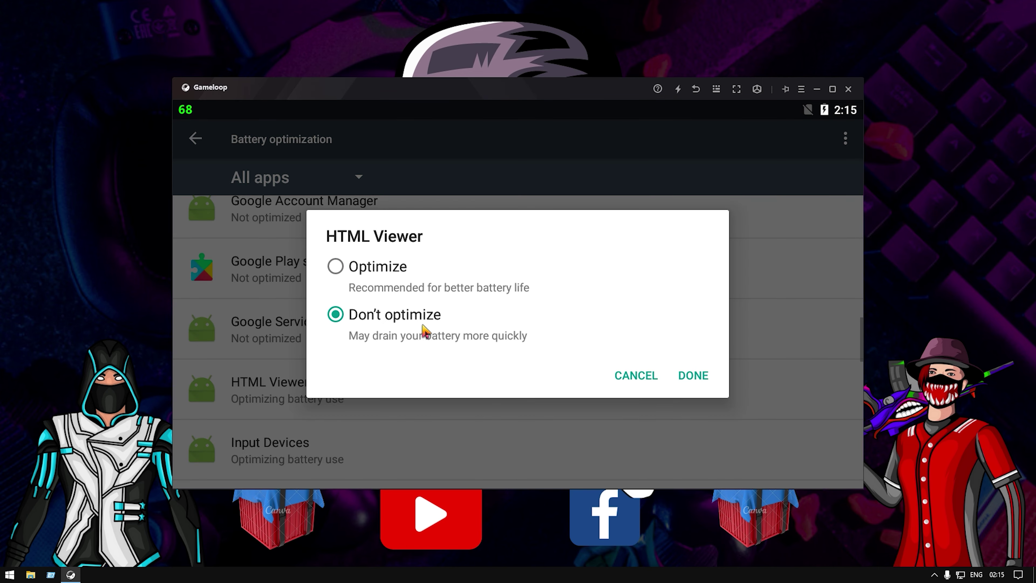
left_click(693, 376)
Step: Set battery optimization to Don't optimize for Input Devices and Intent Filter Verification Service
scroll(536, 437, "down", 1)
left_click(504, 416)
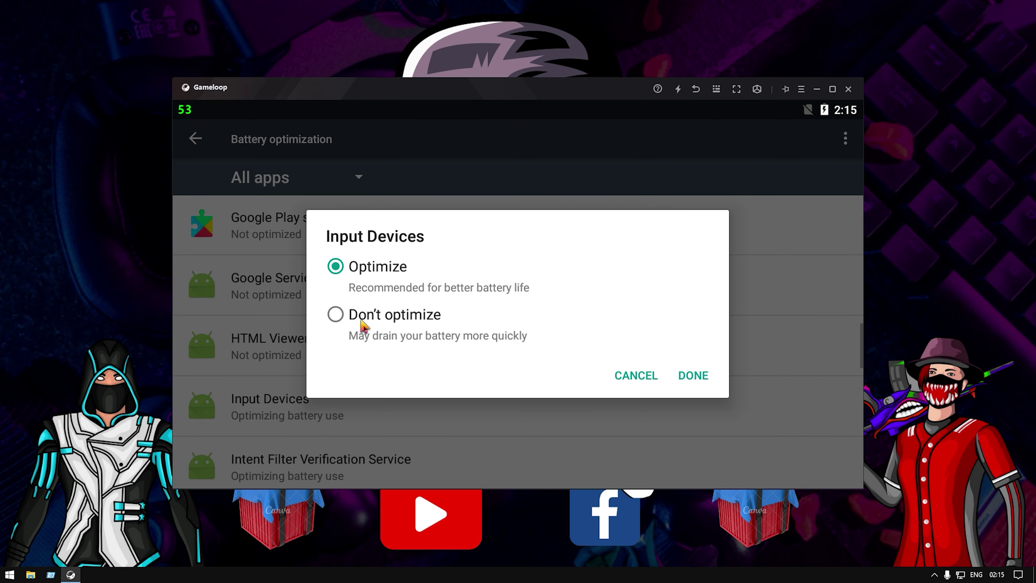
left_click(689, 374)
scroll(490, 428, "down", 1)
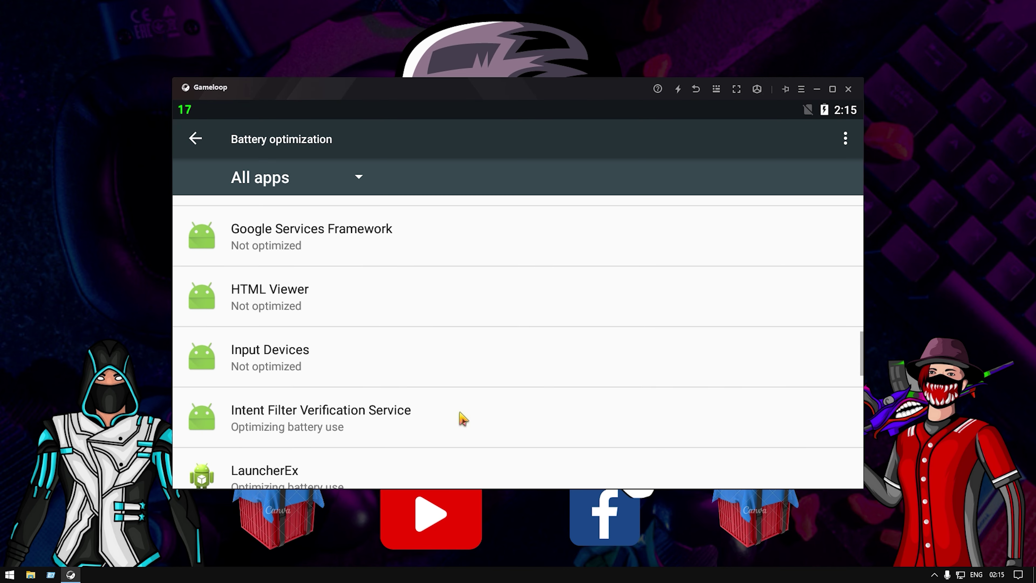
left_click(460, 419)
left_click(382, 325)
left_click(693, 375)
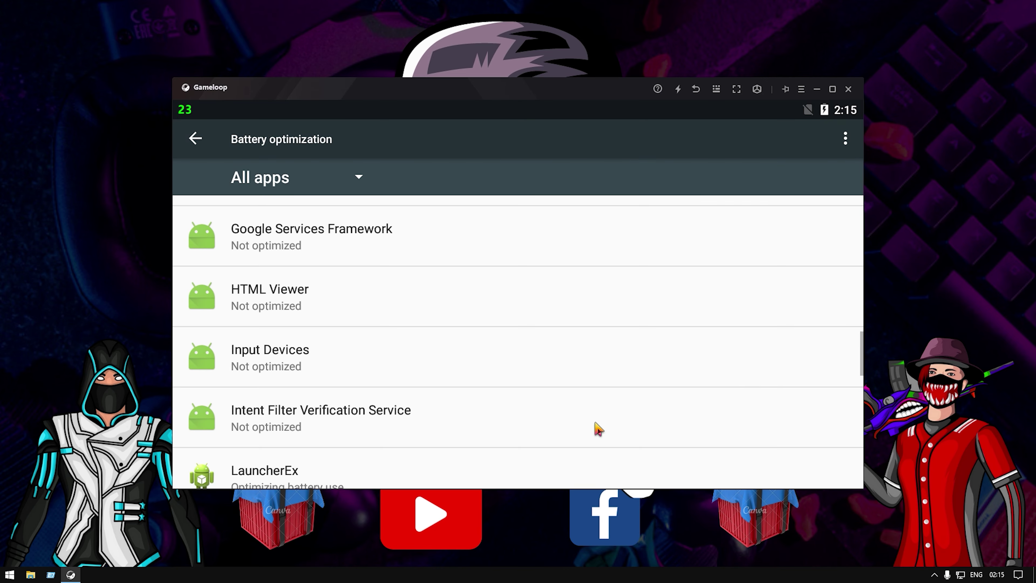
Step: Set battery optimization to Don't optimize for Media Storage and Mobile Network Configuration, skipping LauncherEx
scroll(580, 392, "down", 1)
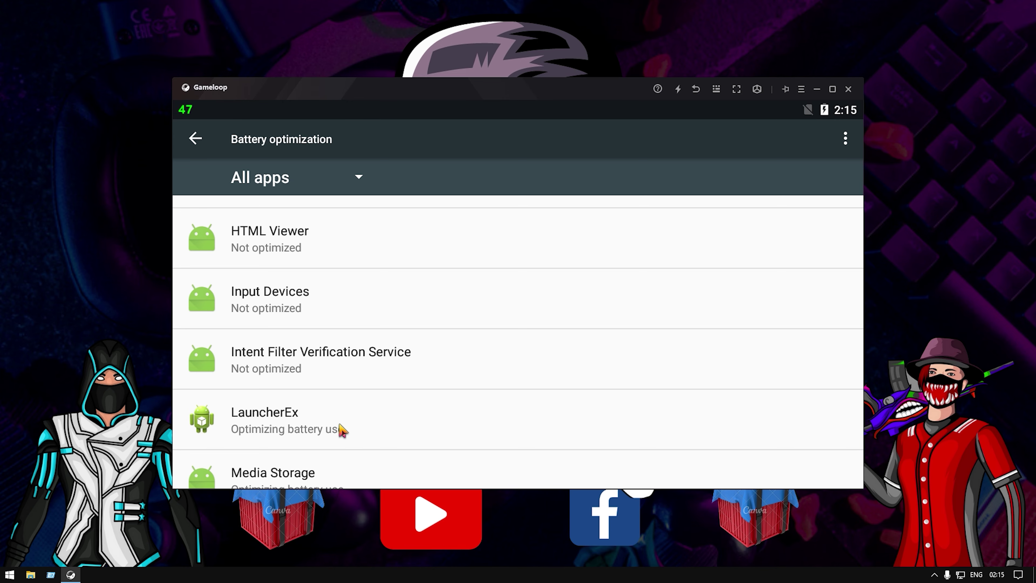
scroll(294, 398, "down", 1)
left_click(328, 404)
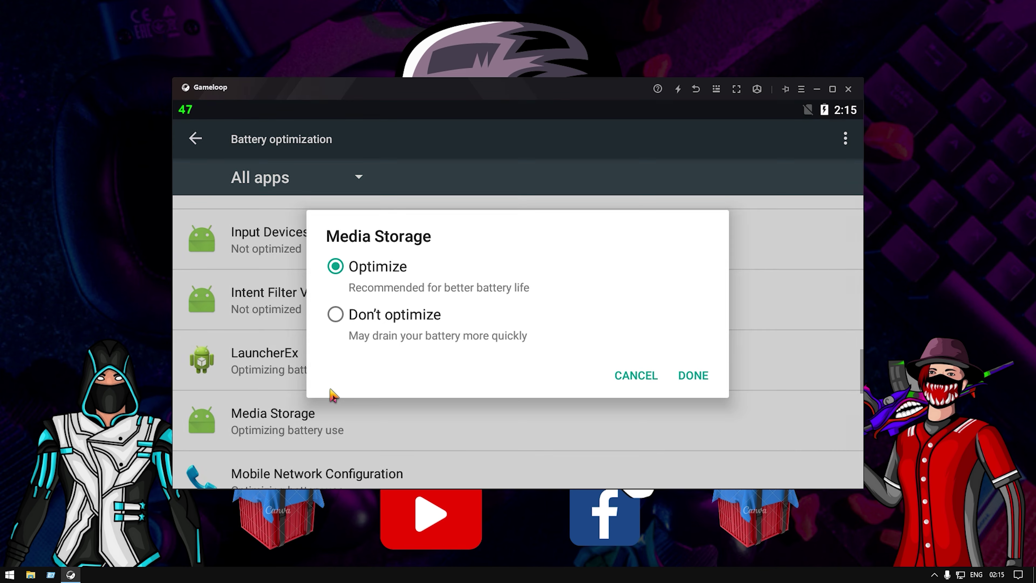
left_click(347, 316)
left_click(692, 376)
scroll(449, 433, "down", 1)
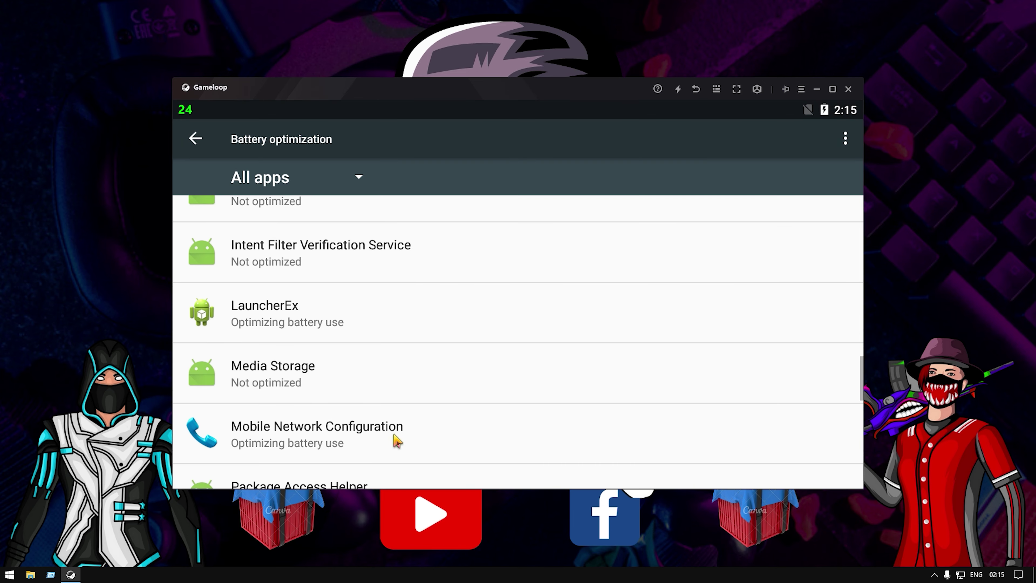
left_click(427, 437)
left_click(693, 375)
scroll(449, 437, "down", 1)
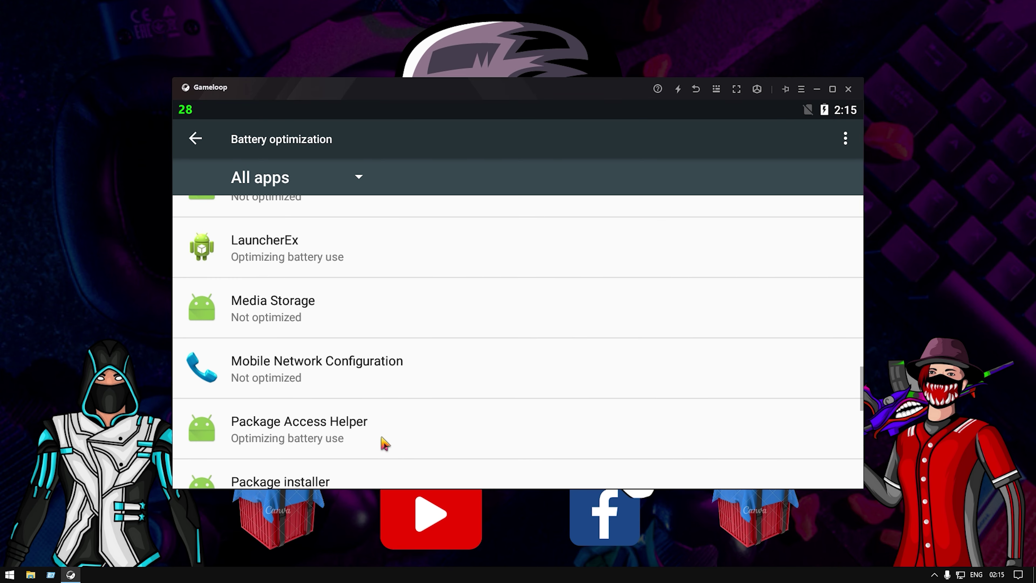
Step: Set battery optimization to Don't optimize for Package Access Helper and Package installer
left_click(384, 439)
left_click(359, 322)
left_click(679, 378)
scroll(534, 343, "down", 2)
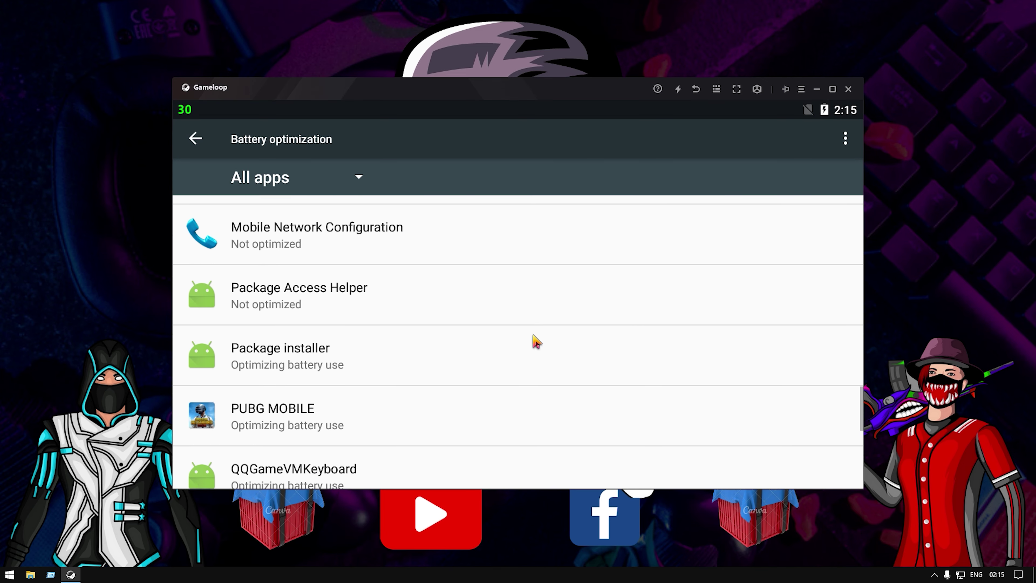
left_click(363, 349)
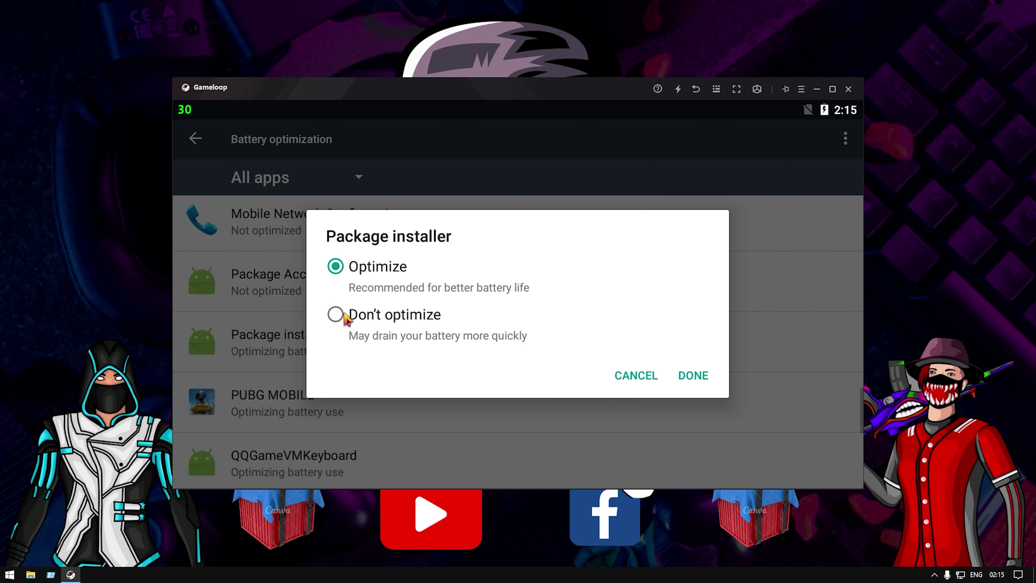
left_click(685, 380)
Step: Set battery optimization to Don't optimize for QQGameVMKeyboard and Settings, skipping PUBG MOBILE
left_click(345, 411)
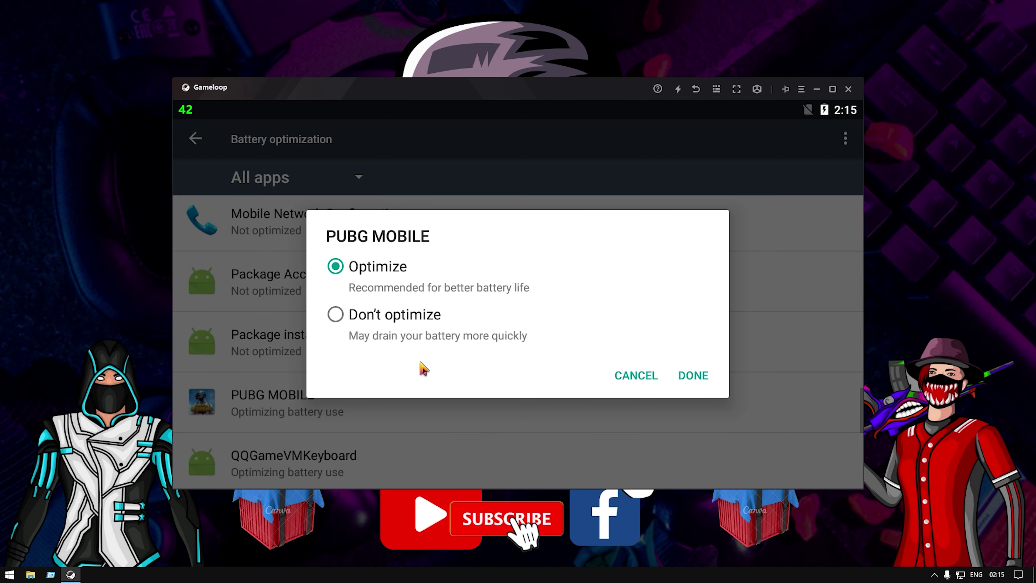
left_click(643, 379)
scroll(530, 404, "down", 1)
left_click(437, 423)
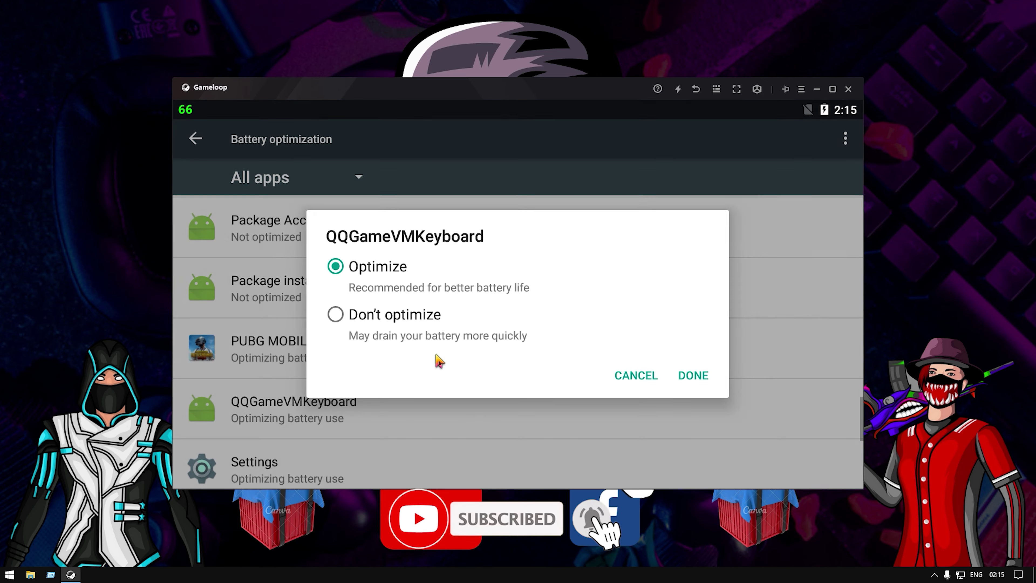
left_click(383, 320)
left_click(694, 375)
scroll(492, 359, "down", 1)
left_click(415, 398)
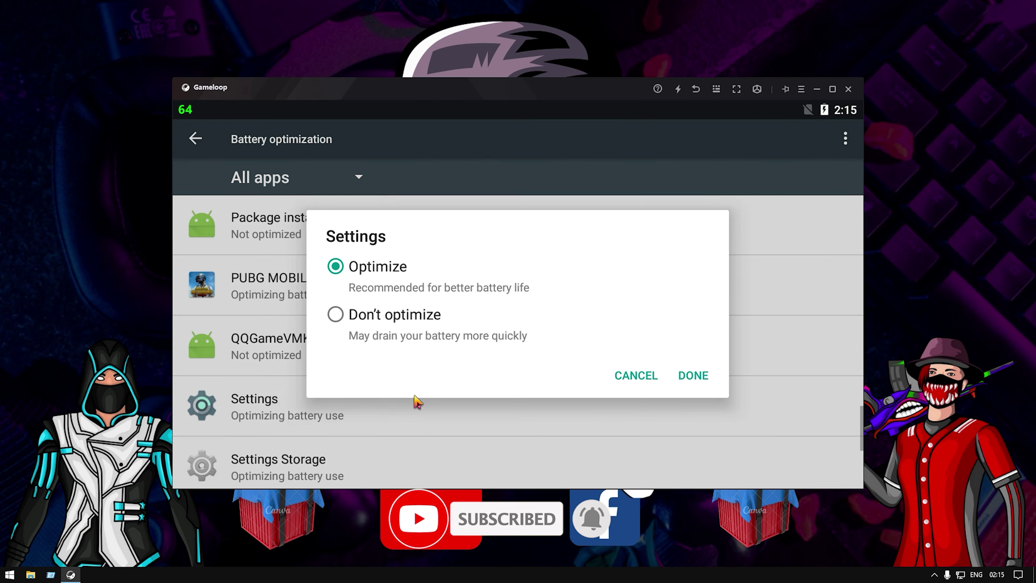
left_click(367, 322)
left_click(698, 376)
Step: Set battery optimization to Don't optimize for Settings Storage and Shell
scroll(481, 374, "down", 1)
left_click(430, 404)
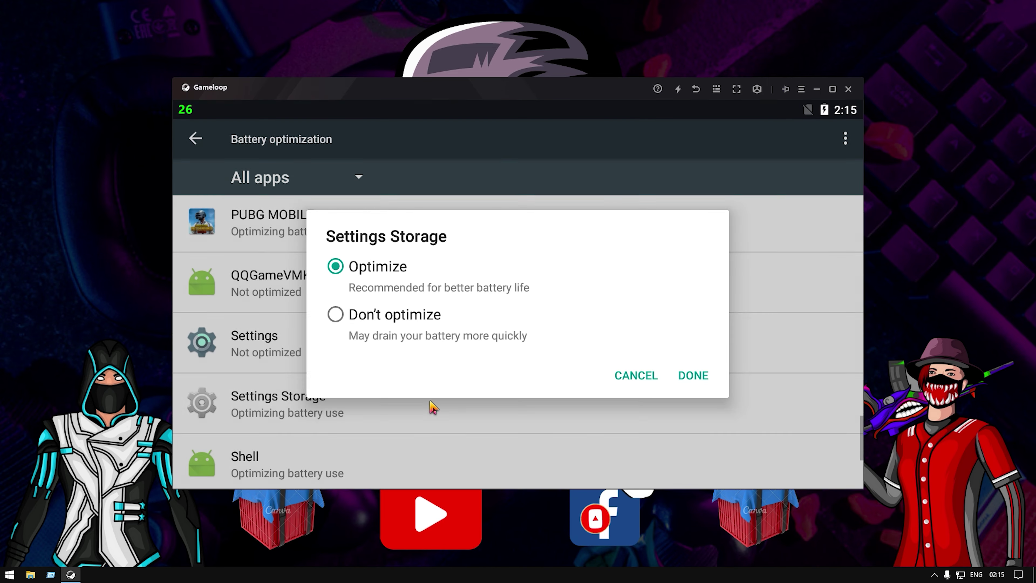
left_click(377, 327)
left_click(692, 375)
scroll(377, 453, "down", 1)
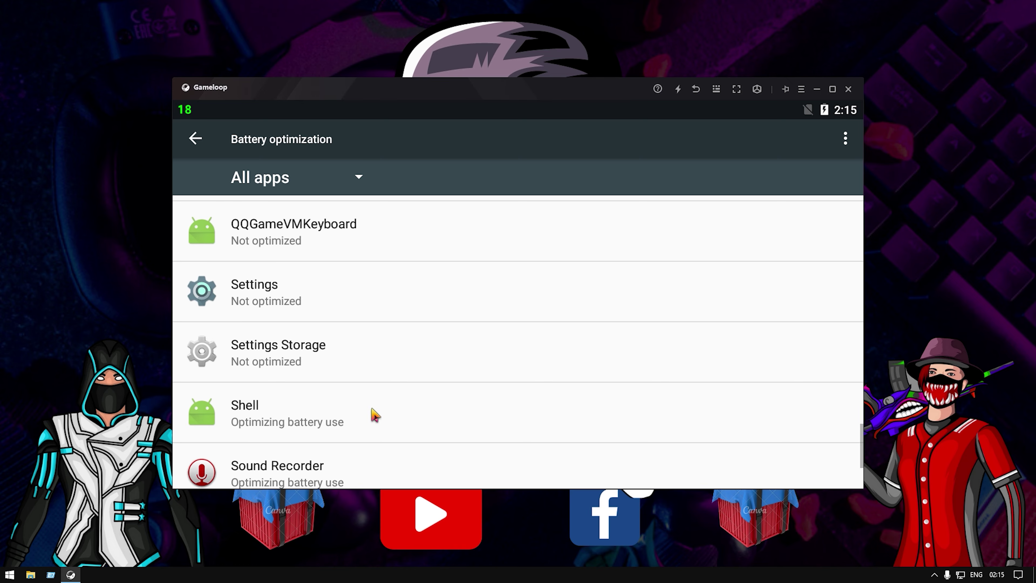
left_click(370, 416)
left_click(692, 376)
Step: Set battery optimization to Don't optimize for Sound Recorder and User Dictionary, skipping System UI
scroll(479, 386, "down", 1)
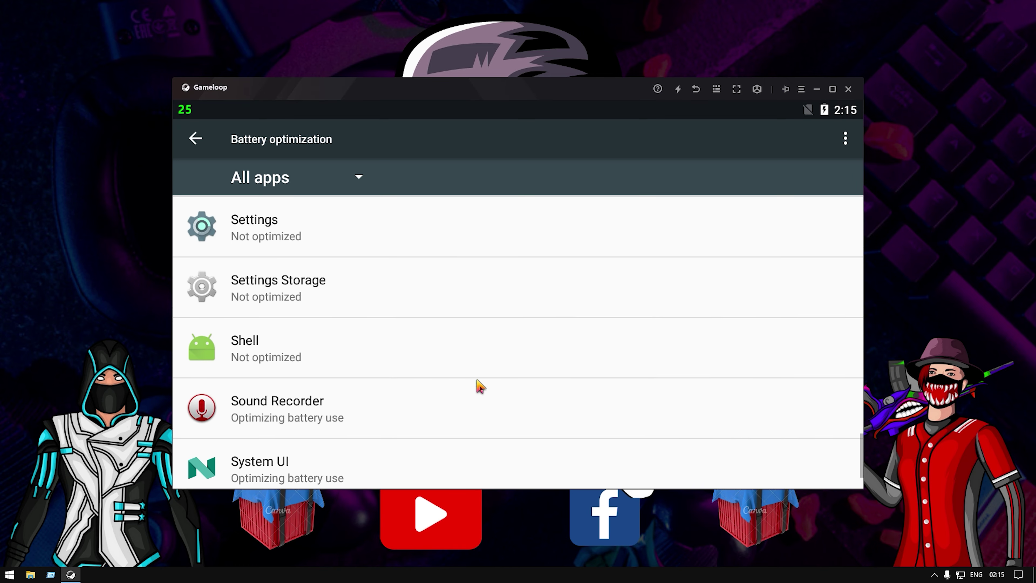
left_click(433, 404)
left_click(369, 323)
left_click(693, 376)
scroll(524, 388, "down", 1)
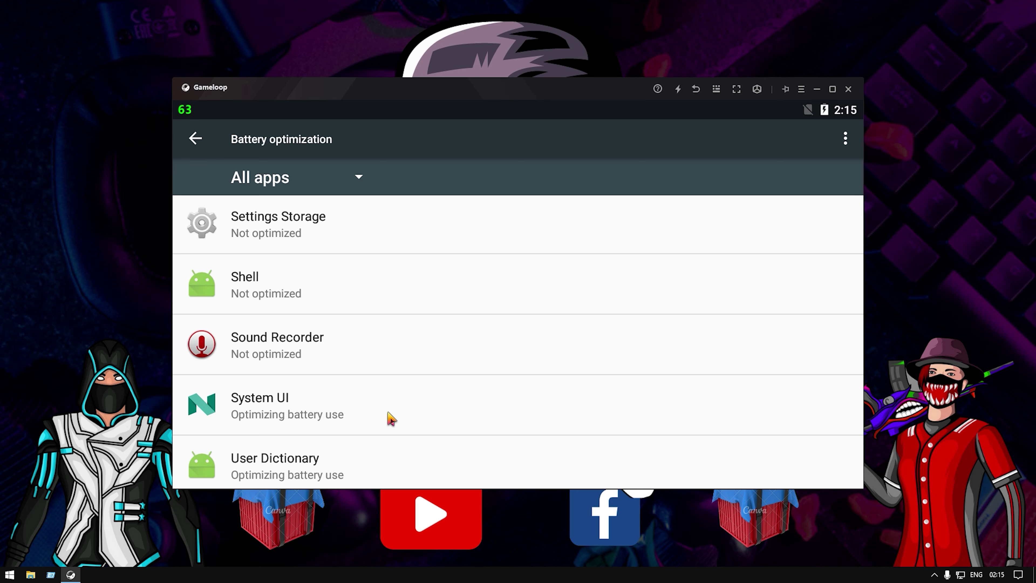
scroll(389, 445, "down", 1)
left_click(388, 453)
left_click(372, 326)
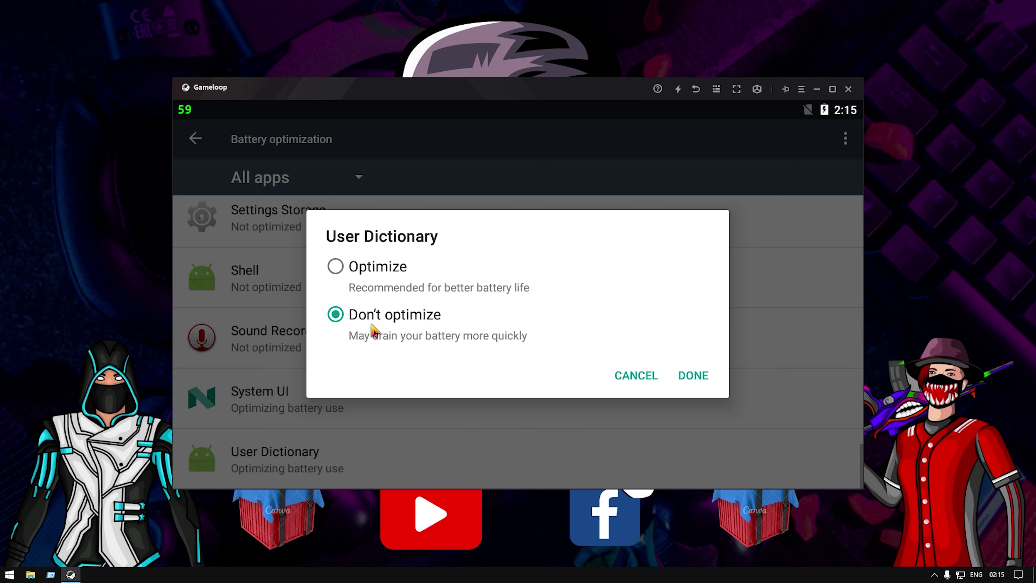
left_click(688, 377)
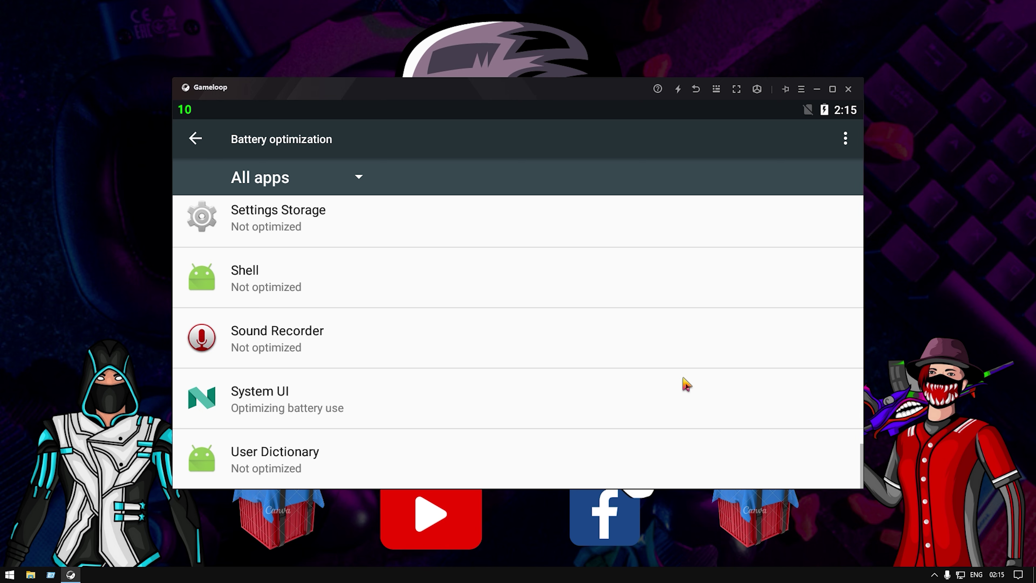
Step: Review the battery optimization state of all apps up to the start of the list, and return to the main Settings list
scroll(462, 319, "up", 5)
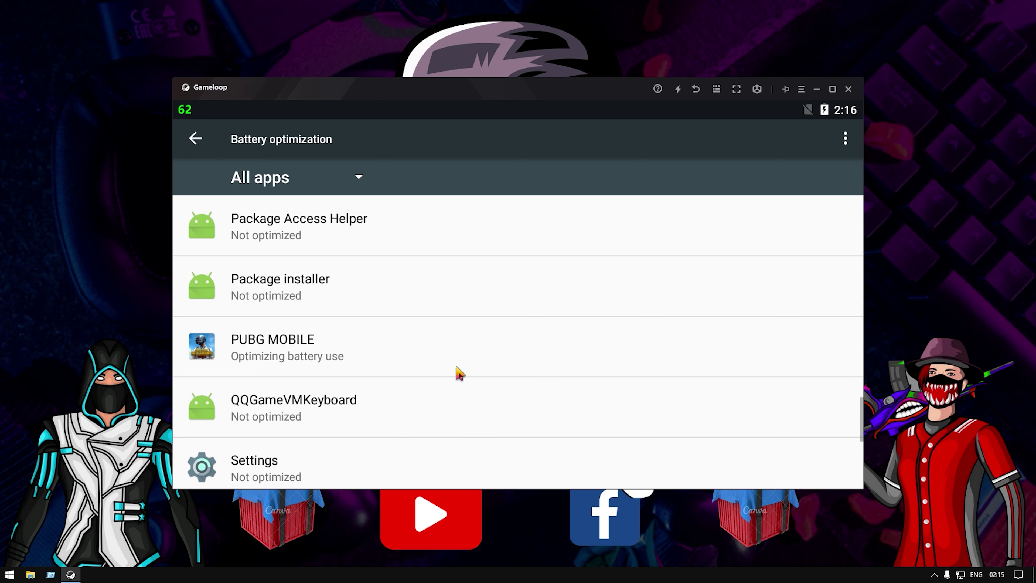
scroll(461, 316, "up", 9)
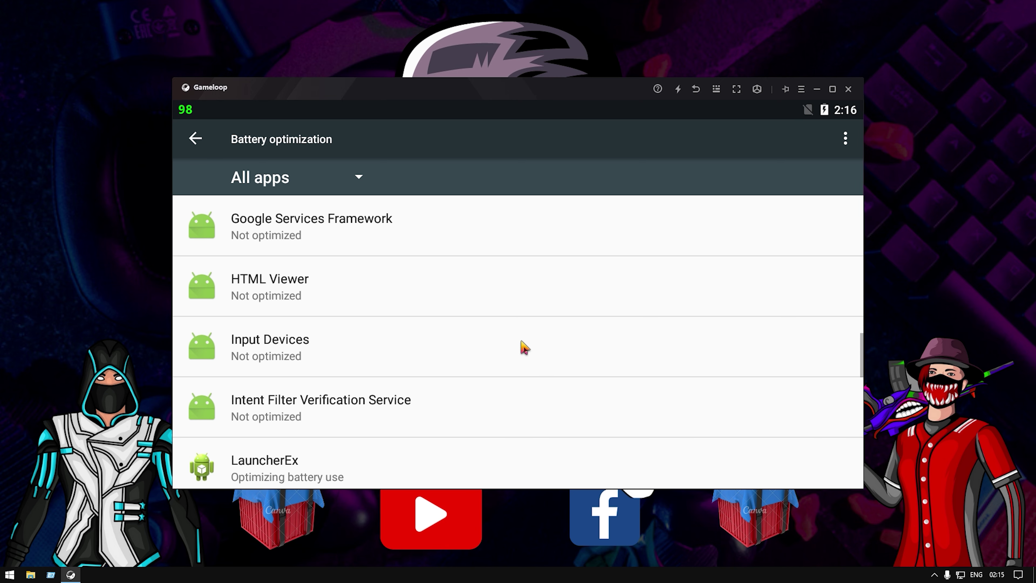
scroll(534, 408, "up", 12)
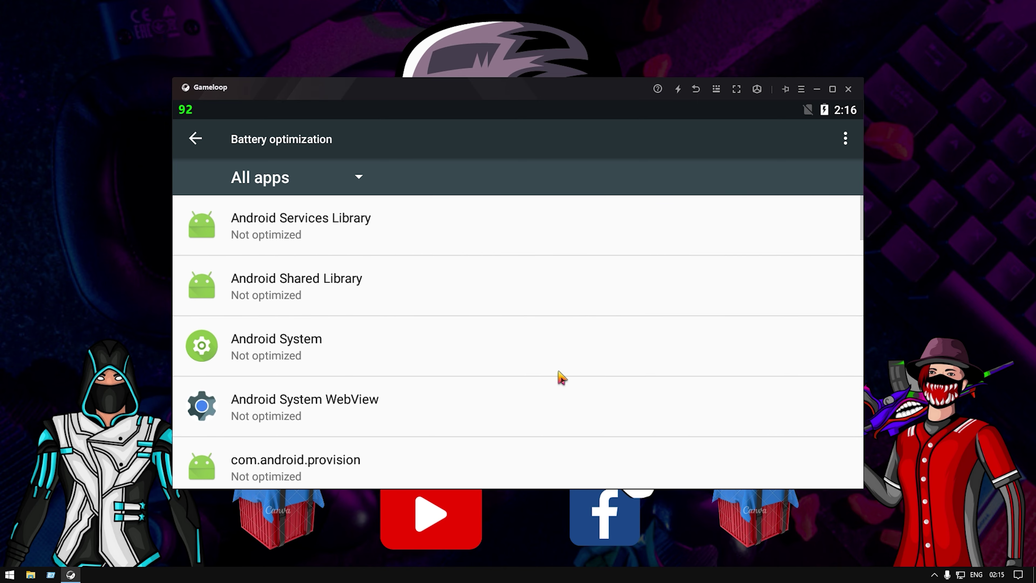
left_click(696, 90)
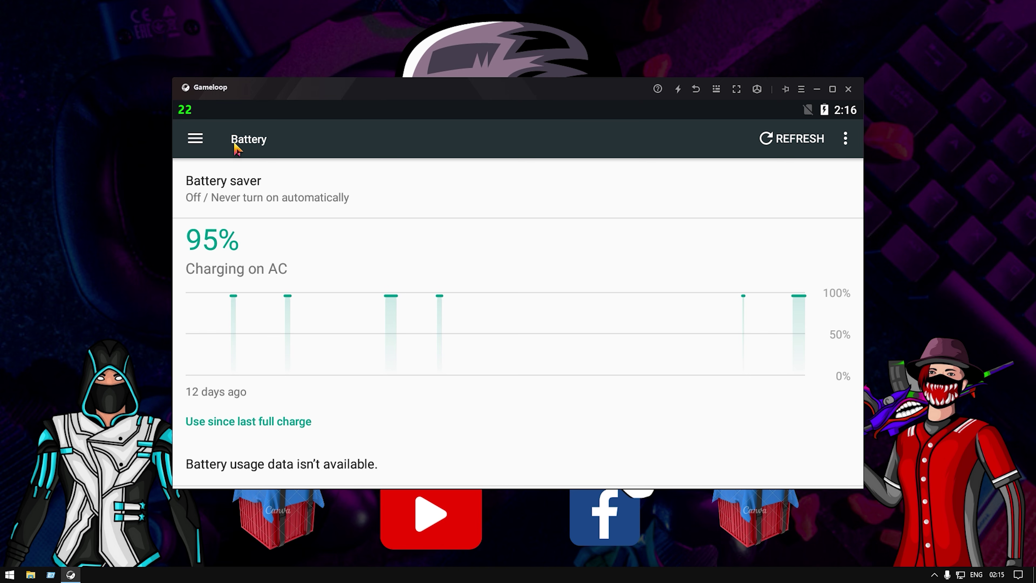
left_click(184, 147)
left_click(469, 350)
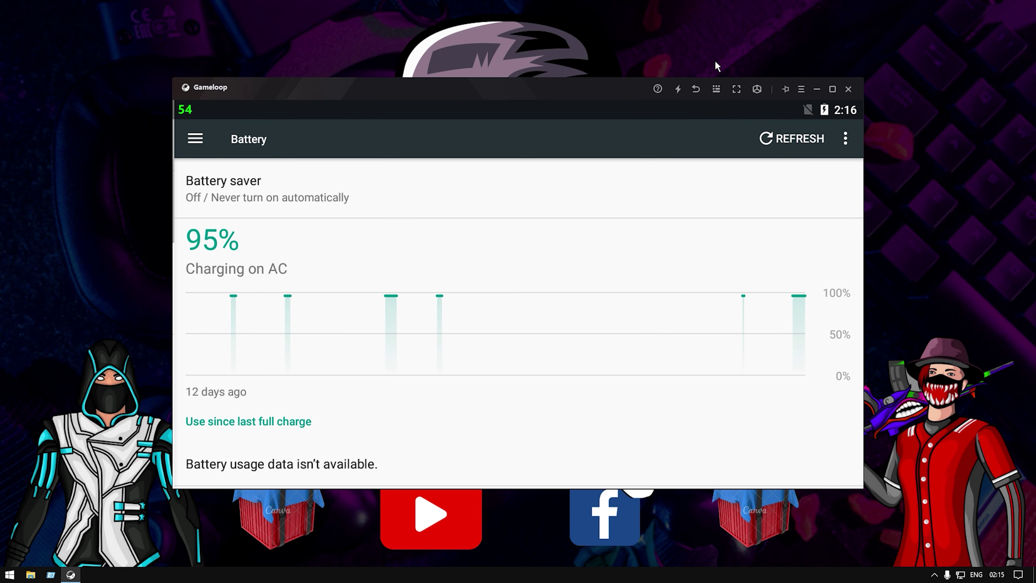
left_click(697, 91)
Step: View the average memory use for the 1 day period, and return to the main Settings list
left_click_drag(484, 381, 446, 300)
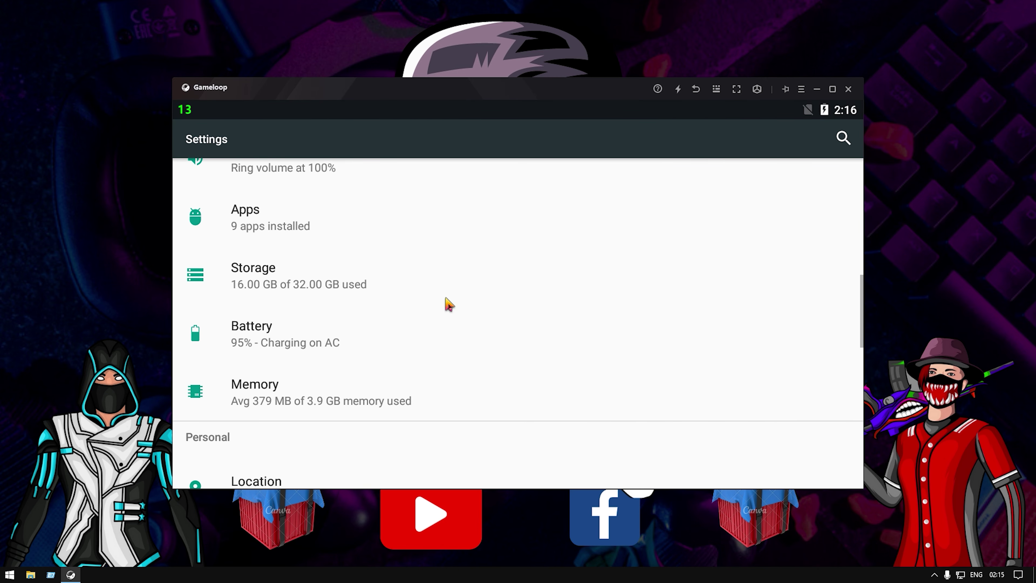
left_click(381, 403)
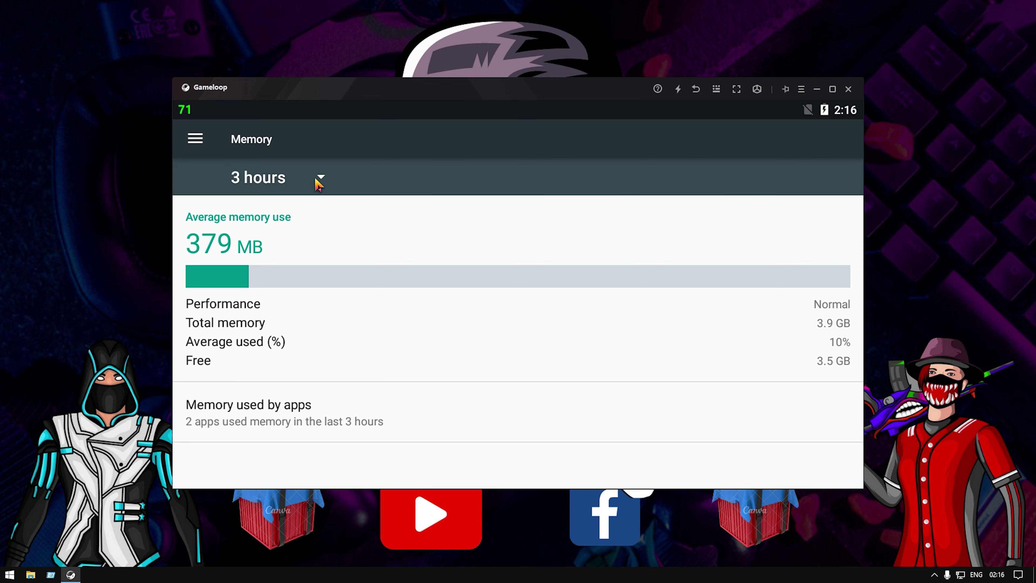
left_click(191, 147)
left_click(321, 168)
left_click(321, 177)
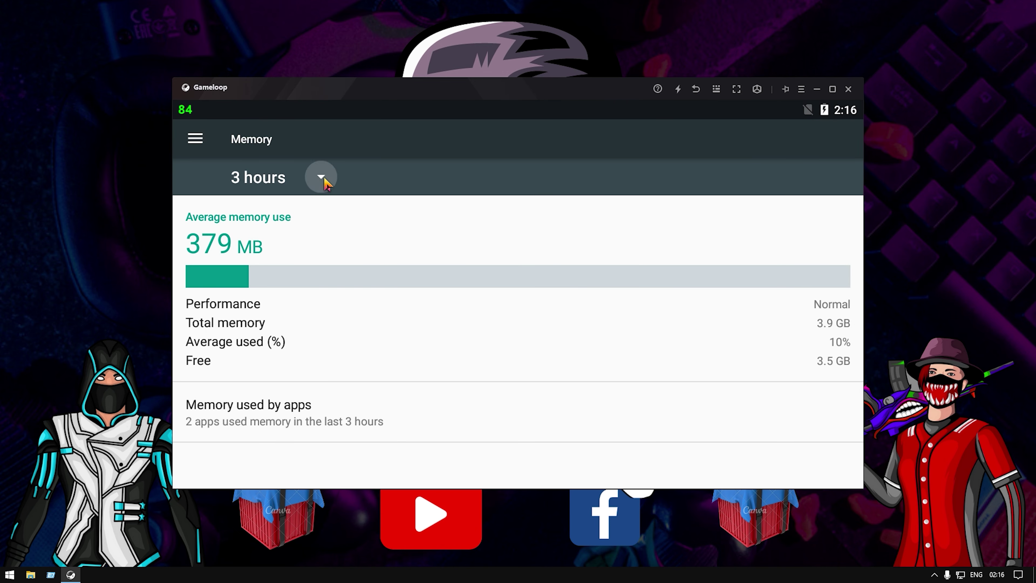
left_click(266, 304)
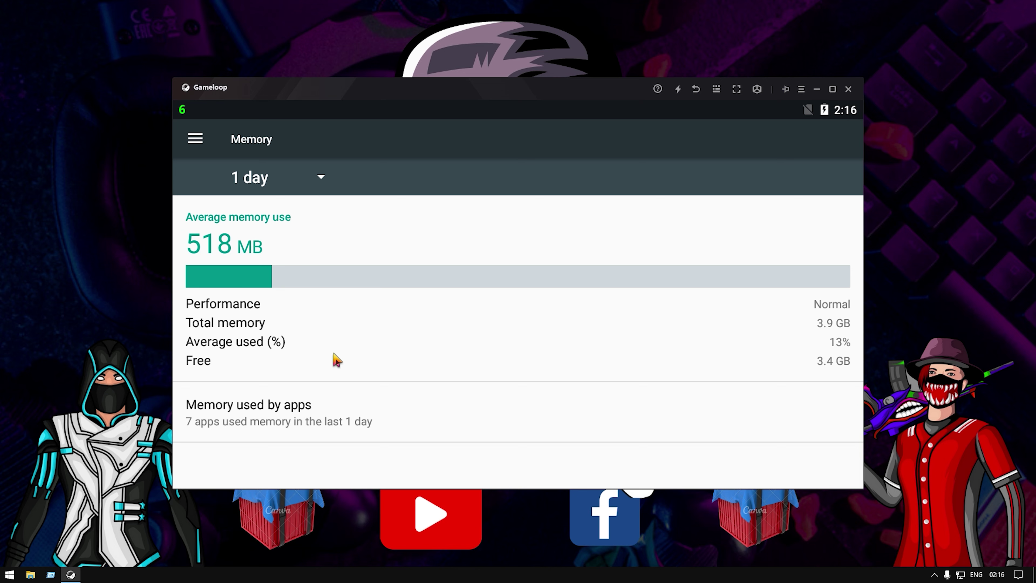
left_click(696, 89)
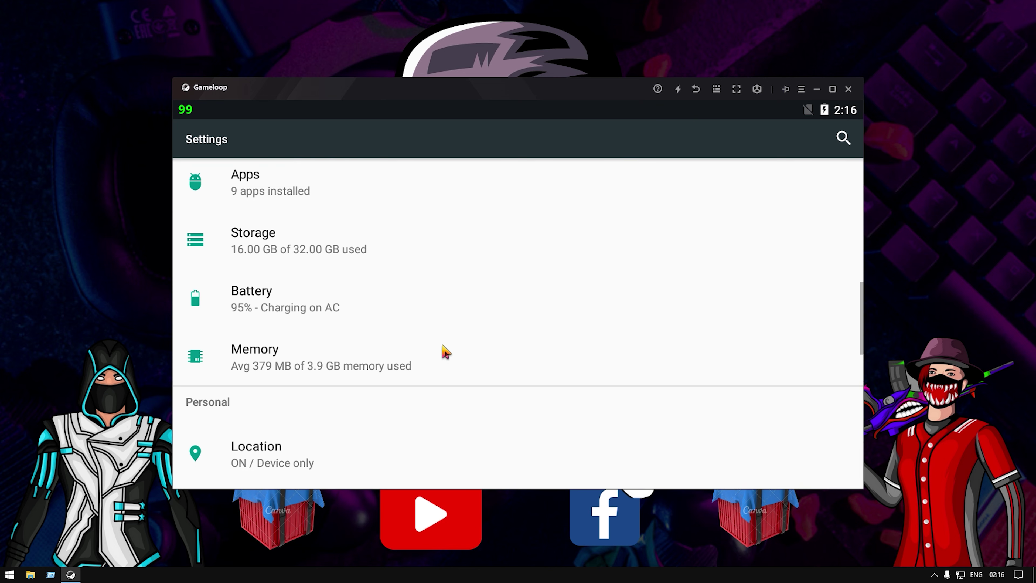
scroll(432, 384, "down", 3)
left_click(346, 342)
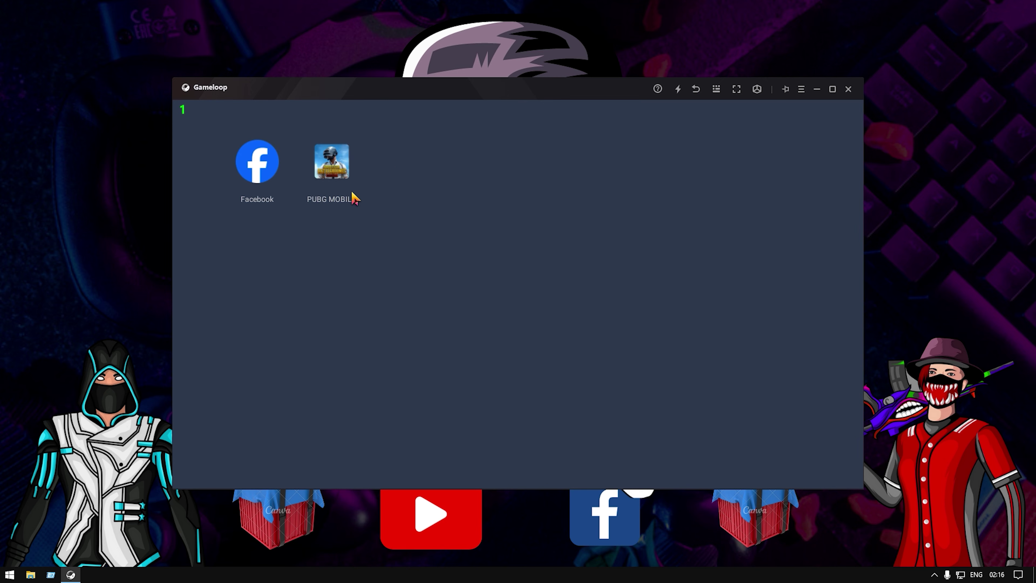
left_click(248, 175)
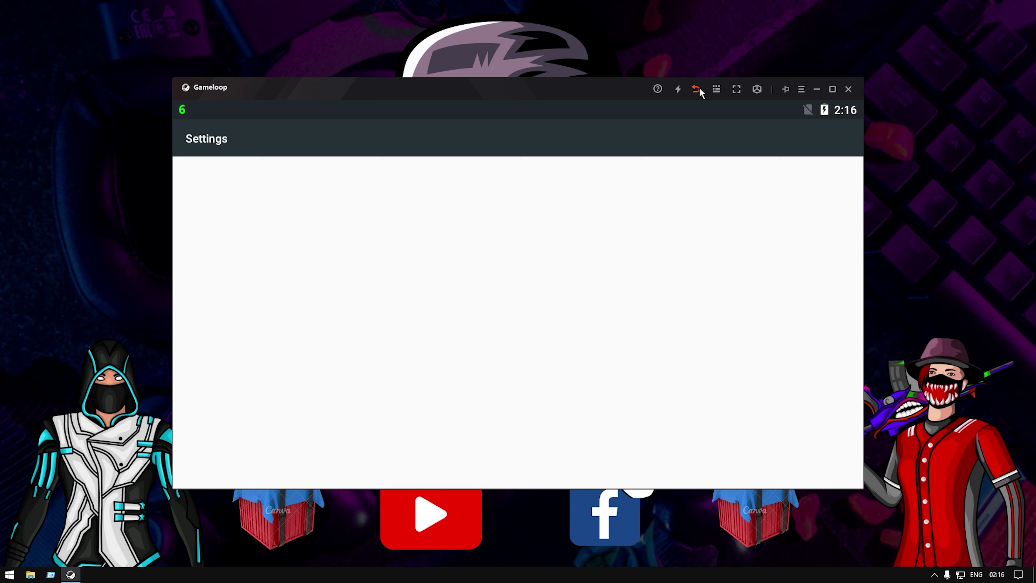
left_click_drag(650, 108, 659, 155)
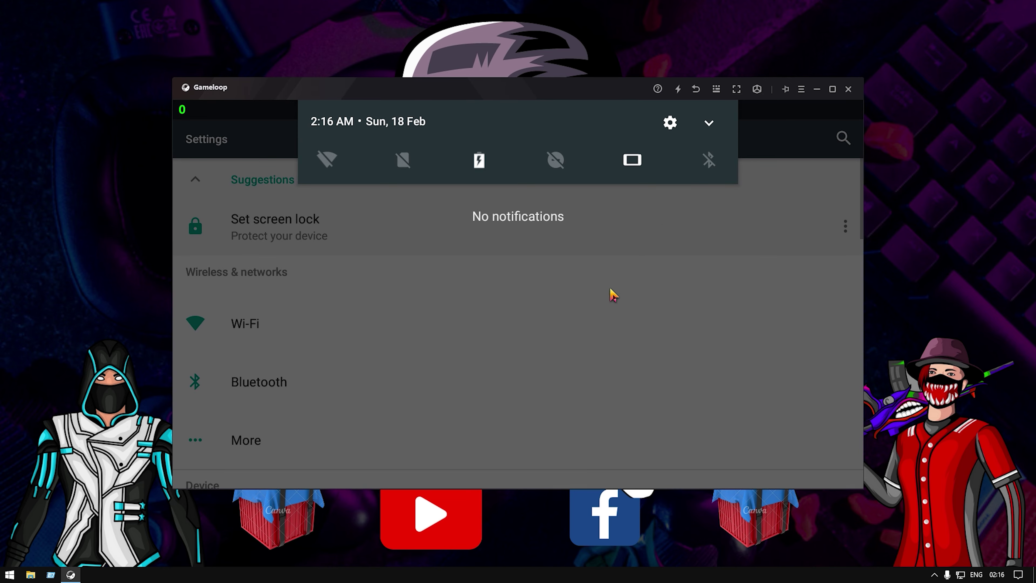
left_click(613, 294)
Step: Open the Security settings in the Personal section
scroll(429, 412, "down", 5)
scroll(414, 367, "down", 3)
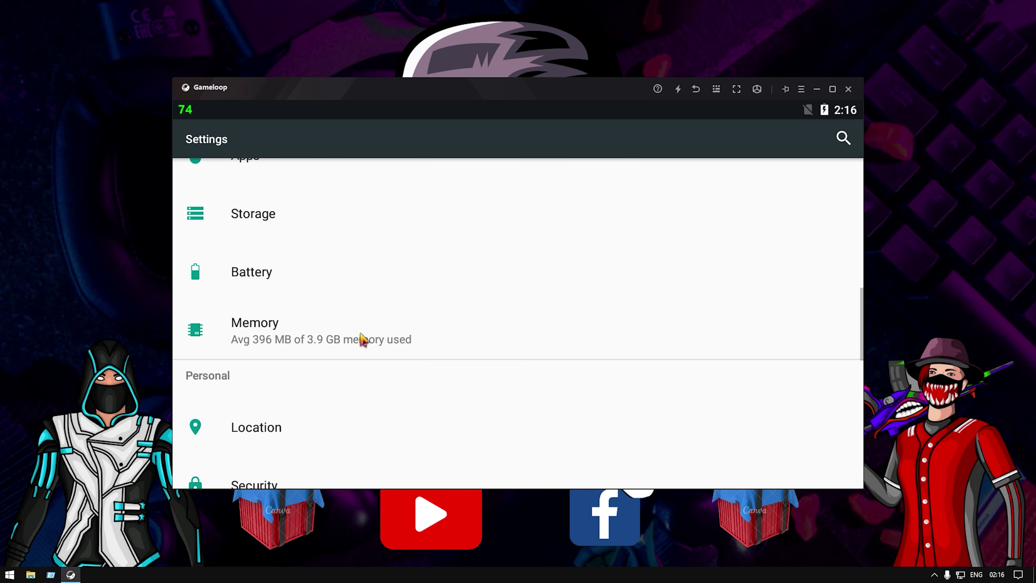
scroll(355, 335, "down", 2)
left_click(294, 390)
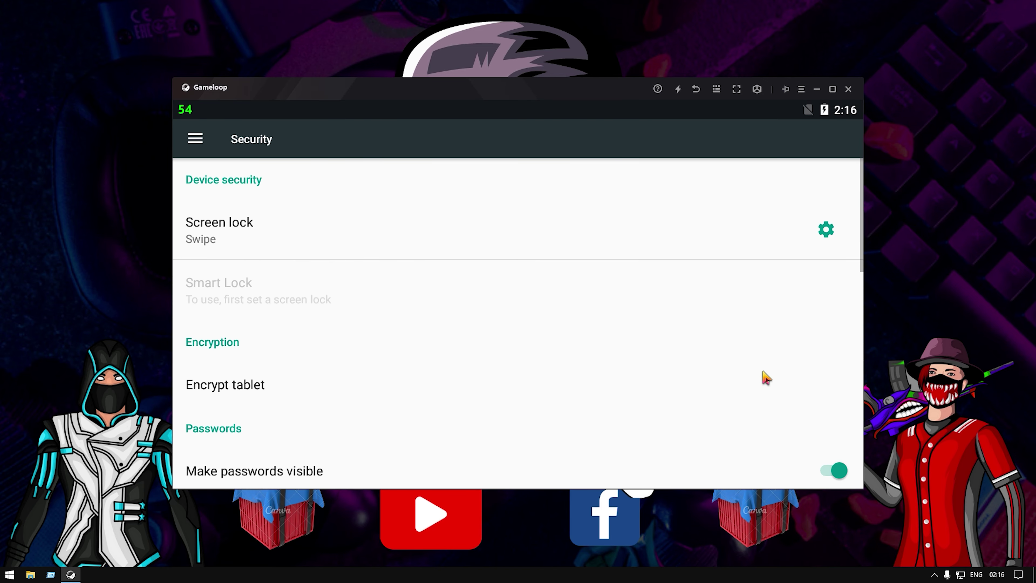
Step: Turn Make passwords visible off and back on in the Security settings
scroll(816, 395, "down", 1)
left_click(833, 416)
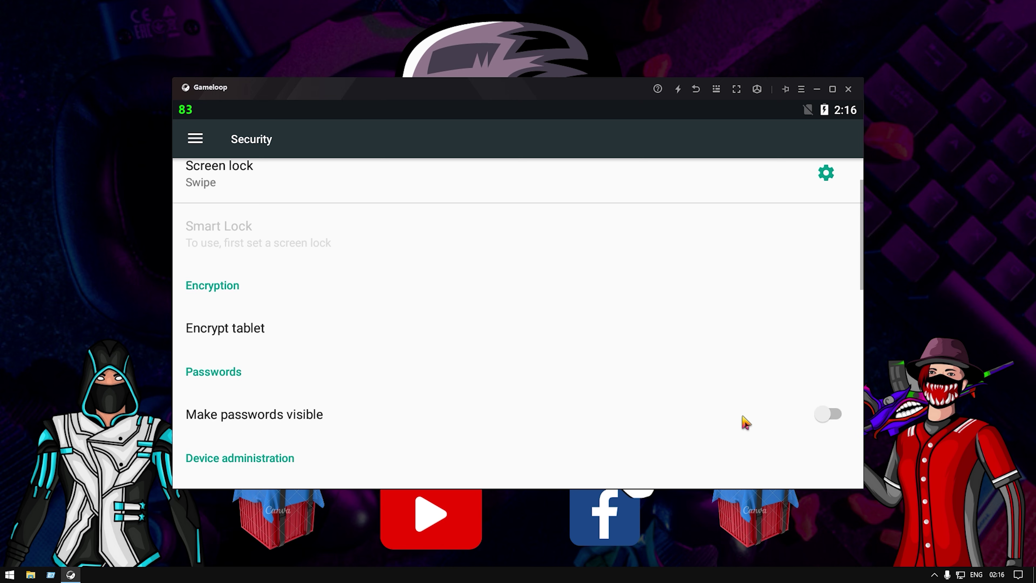
scroll(751, 408, "down", 1)
left_click(832, 348)
Step: Look through the remaining Security options, including credential storage and the advanced section, and return to the Settings list
scroll(710, 322, "down", 6)
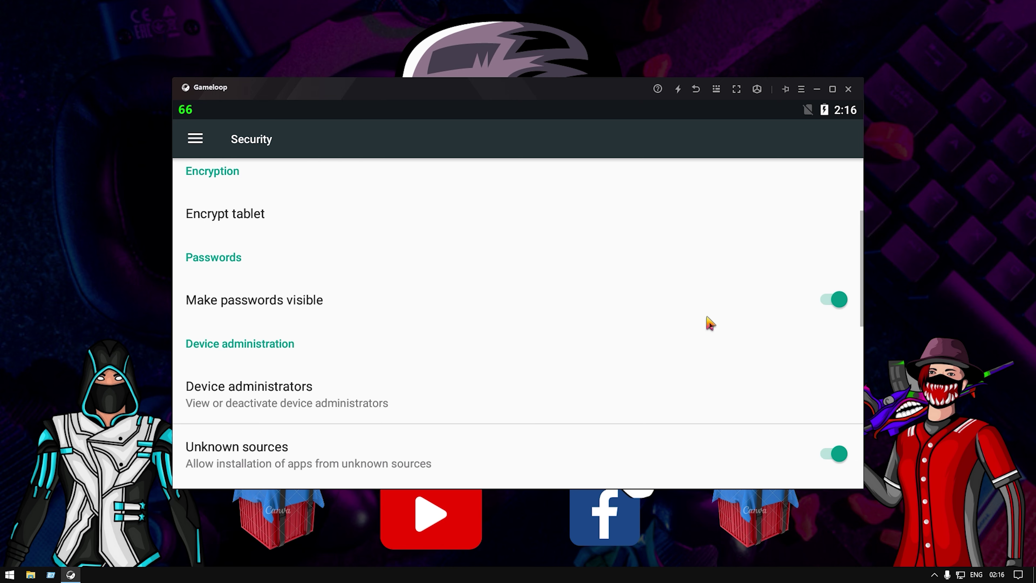
scroll(687, 324, "up", 2)
scroll(639, 416, "down", 4)
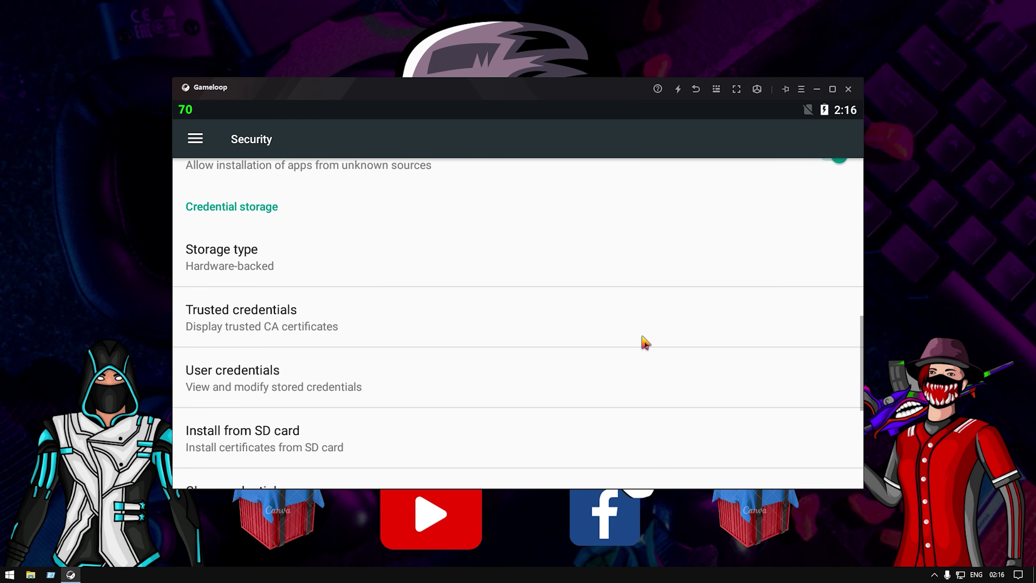
scroll(694, 224, "down", 1)
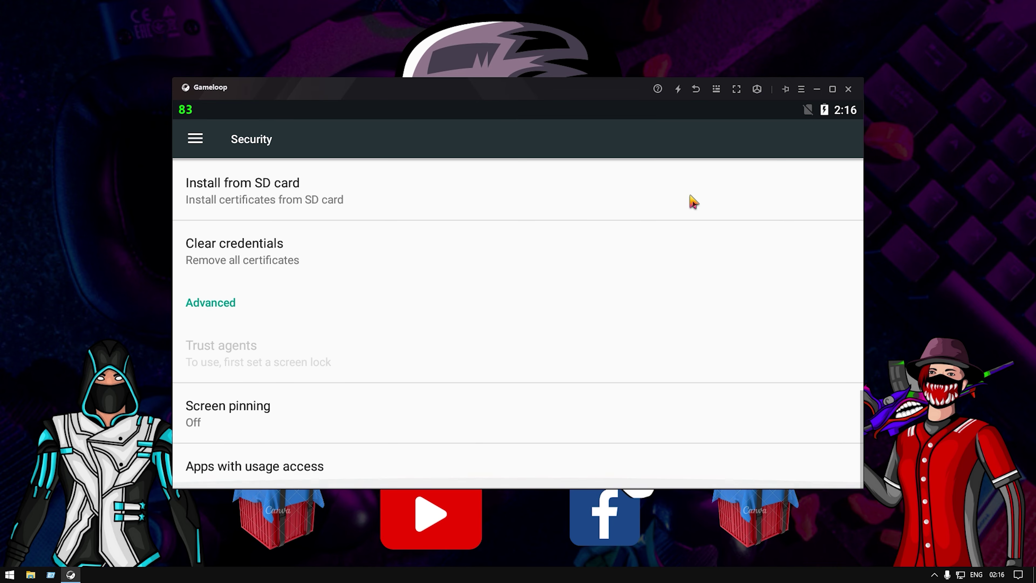
left_click(696, 88)
Step: Examine the tablet's model, Android version and build information, and return to the Settings list
scroll(427, 368, "down", 3)
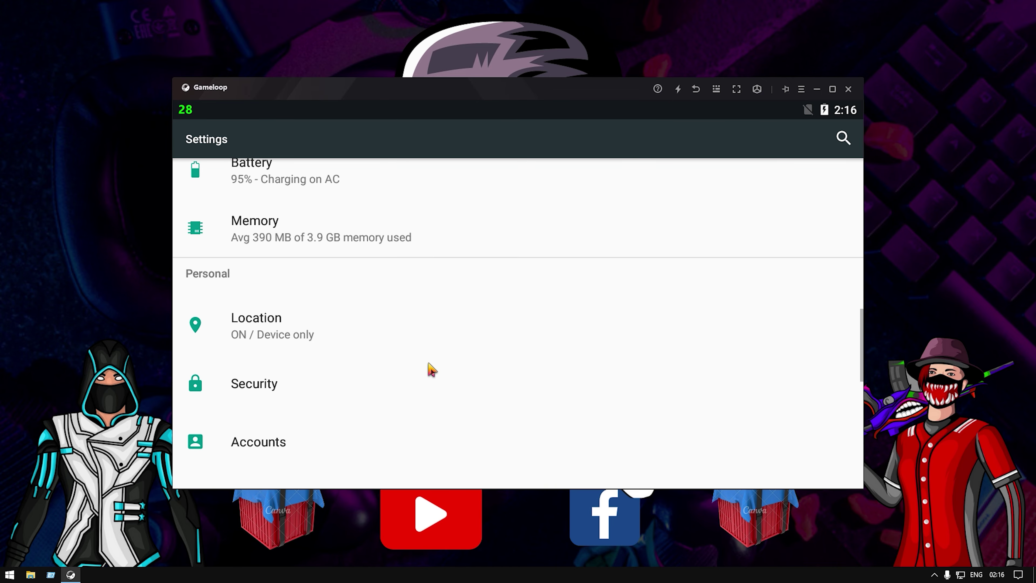
scroll(392, 334, "down", 5)
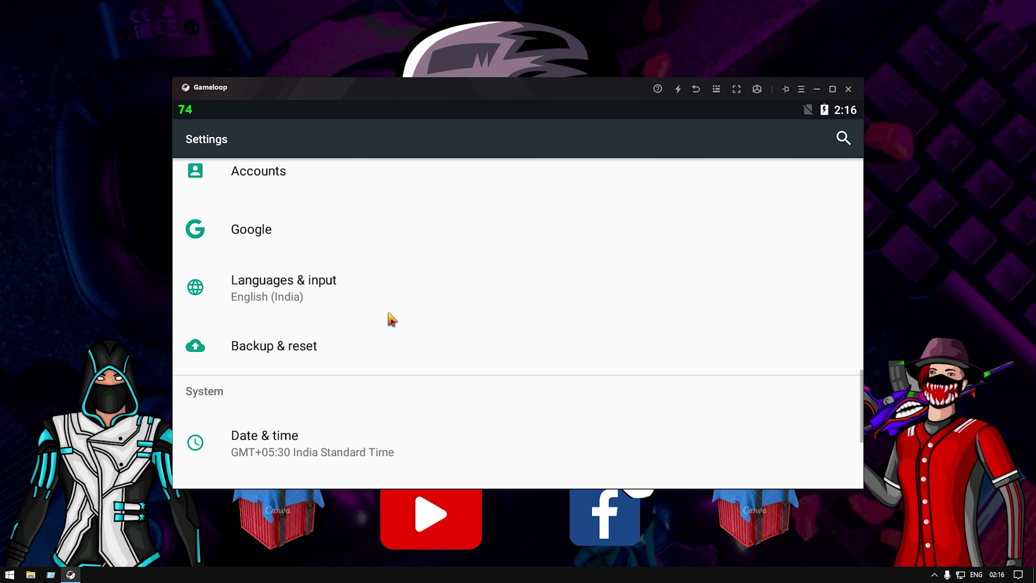
scroll(379, 327, "down", 2)
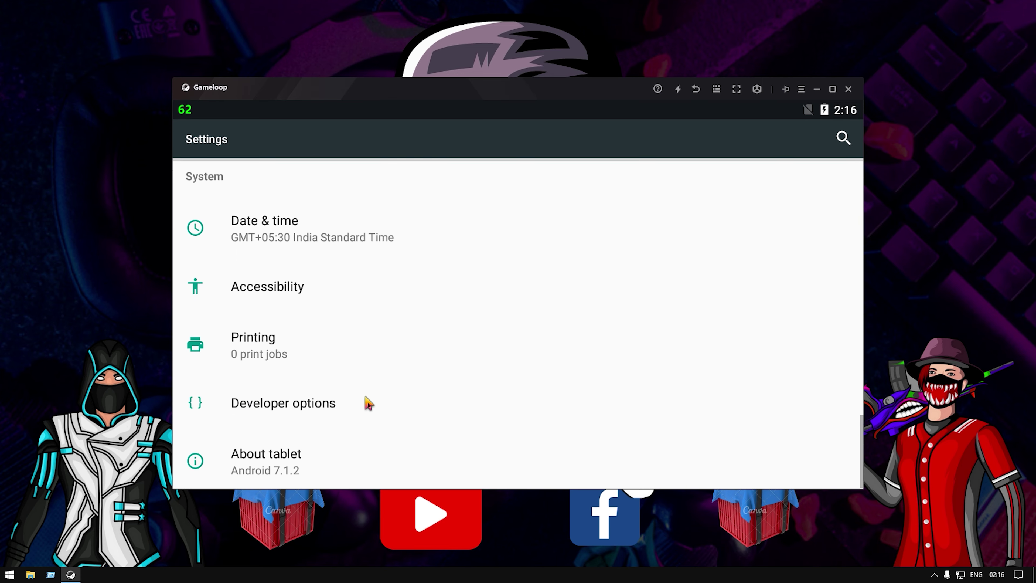
left_click(323, 452)
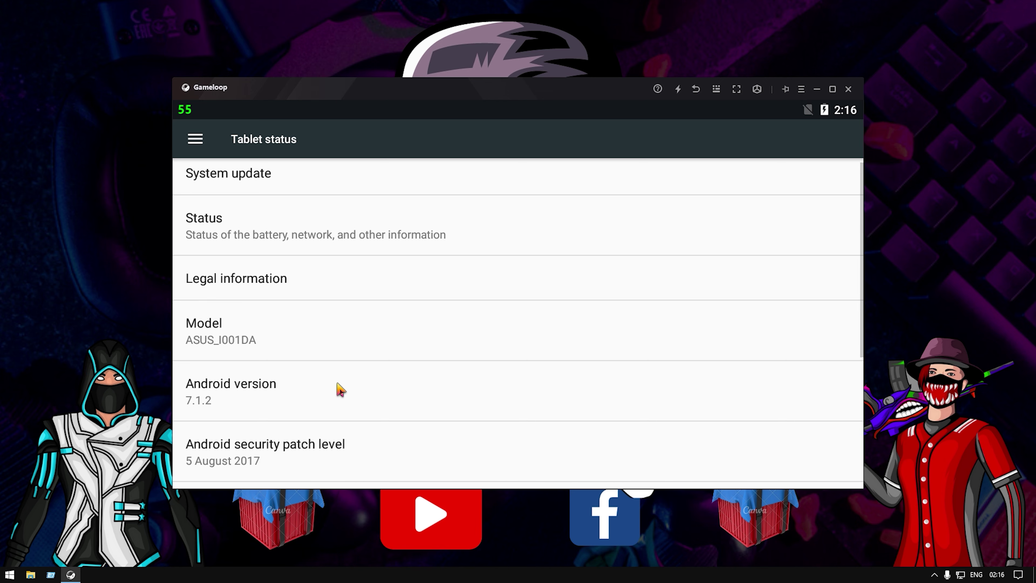
scroll(340, 388, "down", 4)
scroll(339, 411, "down", 2)
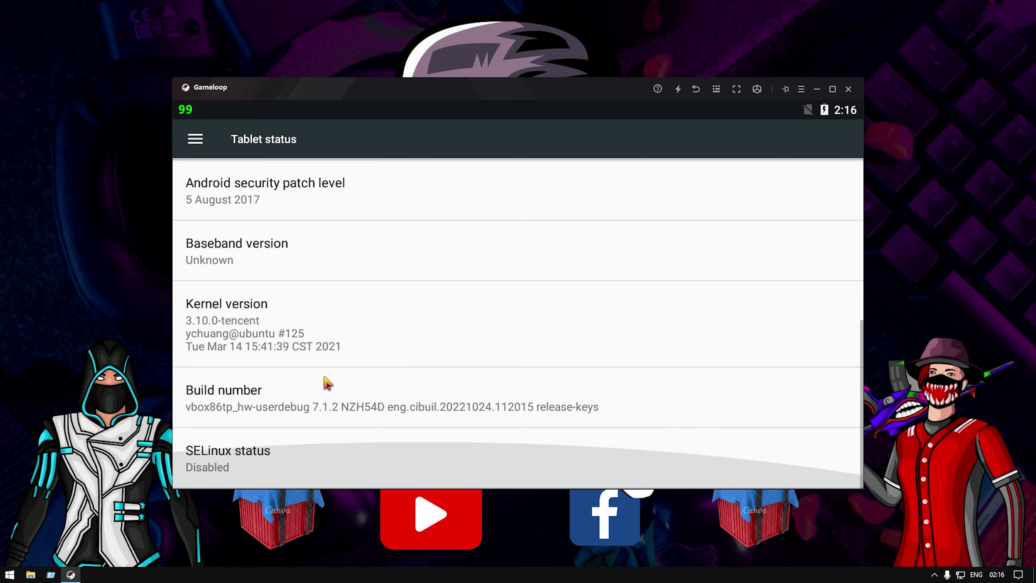
left_click(694, 89)
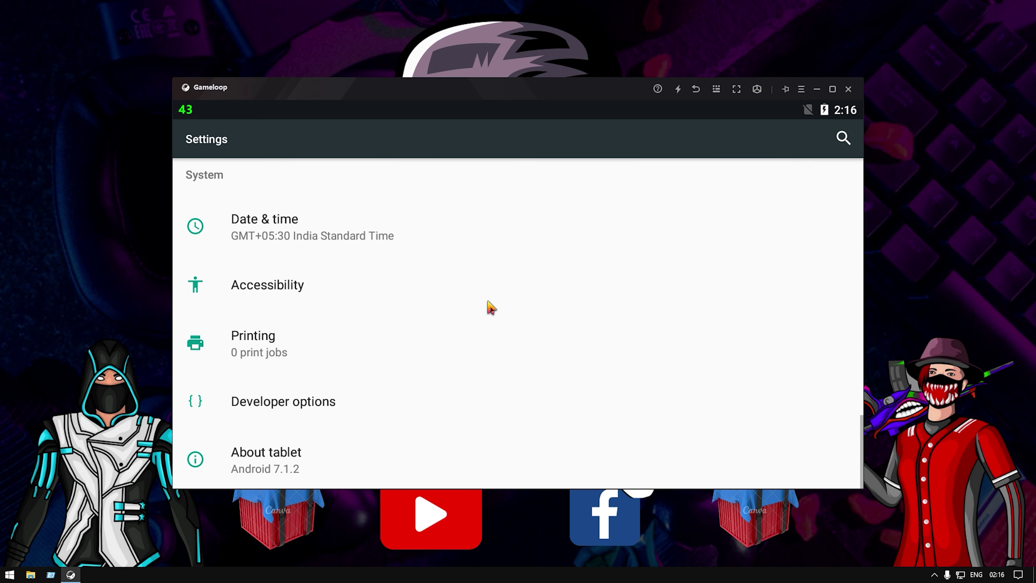
Step: Check the first entries of Developer options, and return to the Settings list
left_click(305, 414)
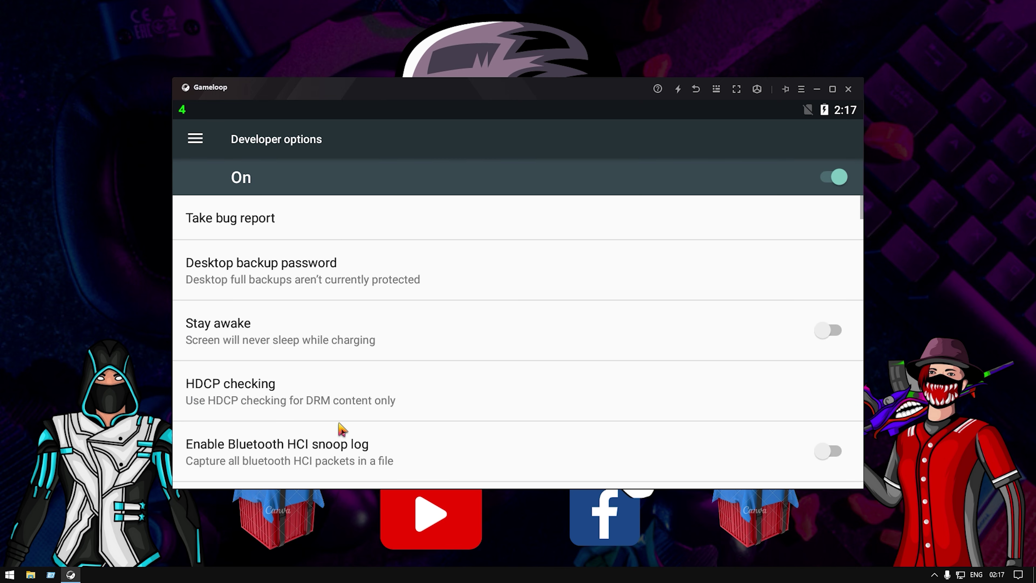
left_click_drag(341, 428, 376, 273)
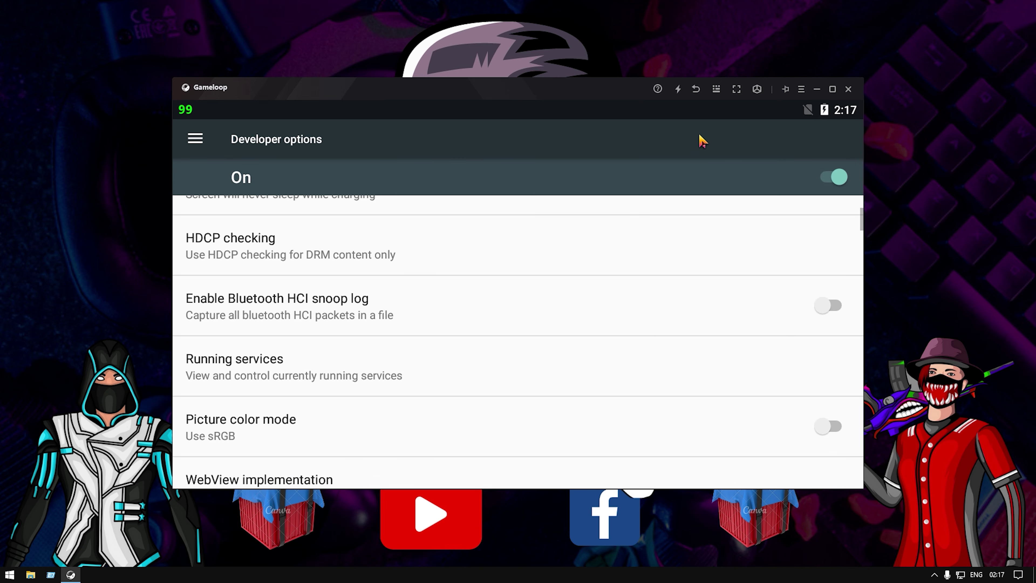
left_click(700, 86)
Step: Open the list of all apps from the Device section of Settings
scroll(497, 351, "up", 7)
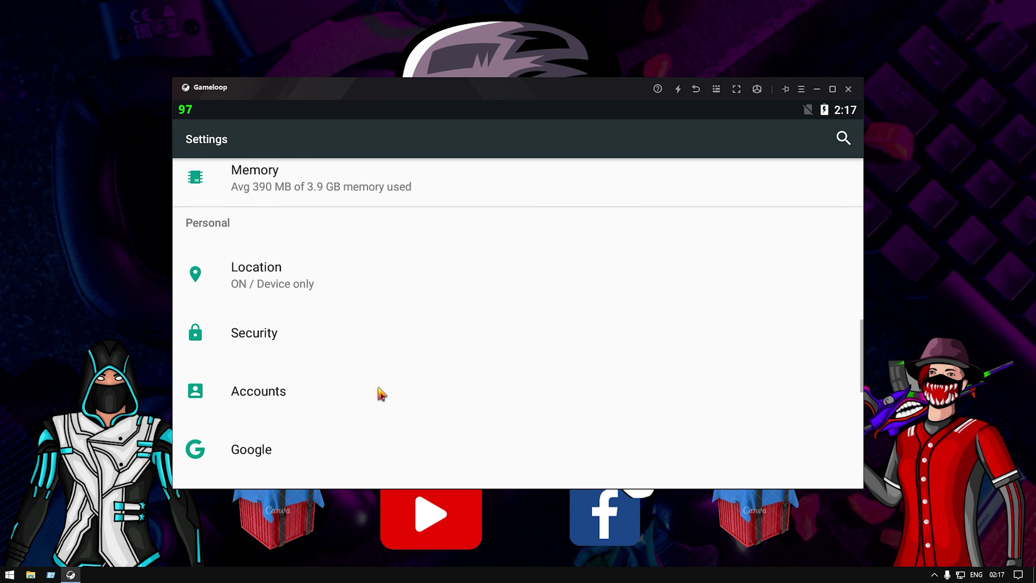
scroll(380, 392, "up", 8)
left_click(338, 342)
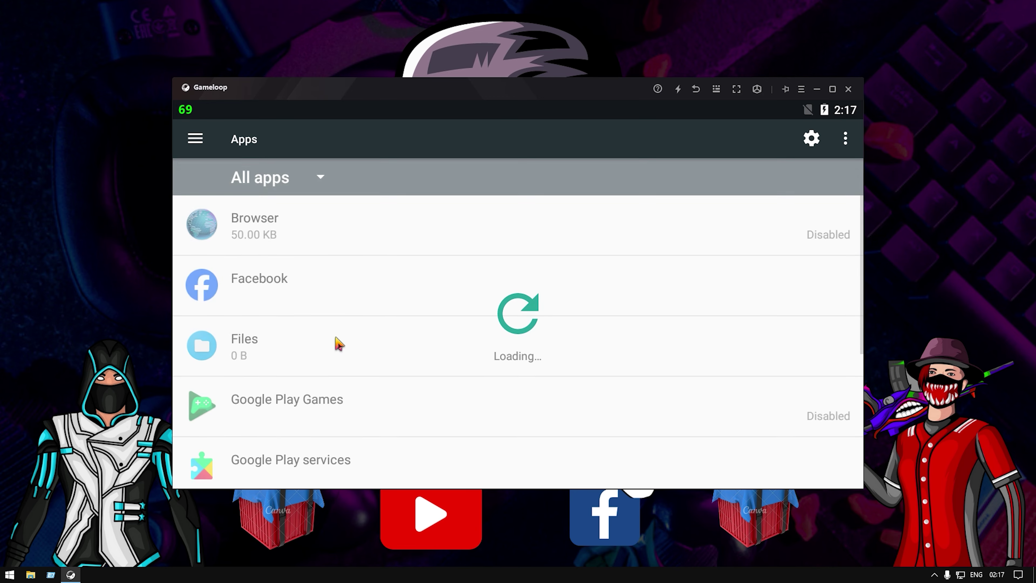